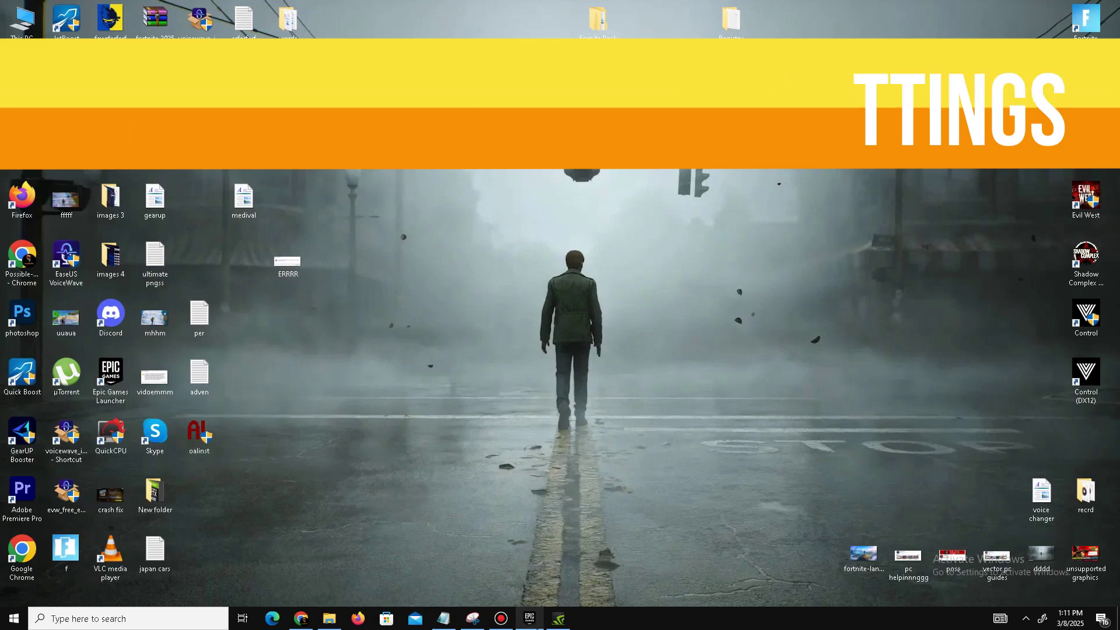
Step: Launch Epic Games Launcher and view the Library showing Fortnite among the 8 owned games
click(529, 618)
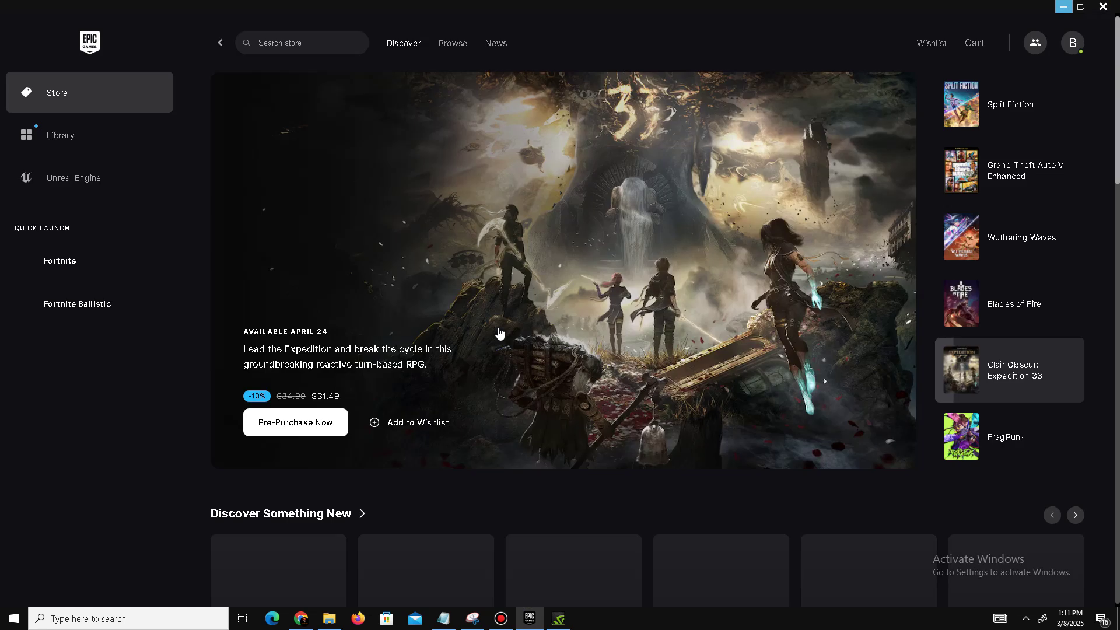
click(69, 144)
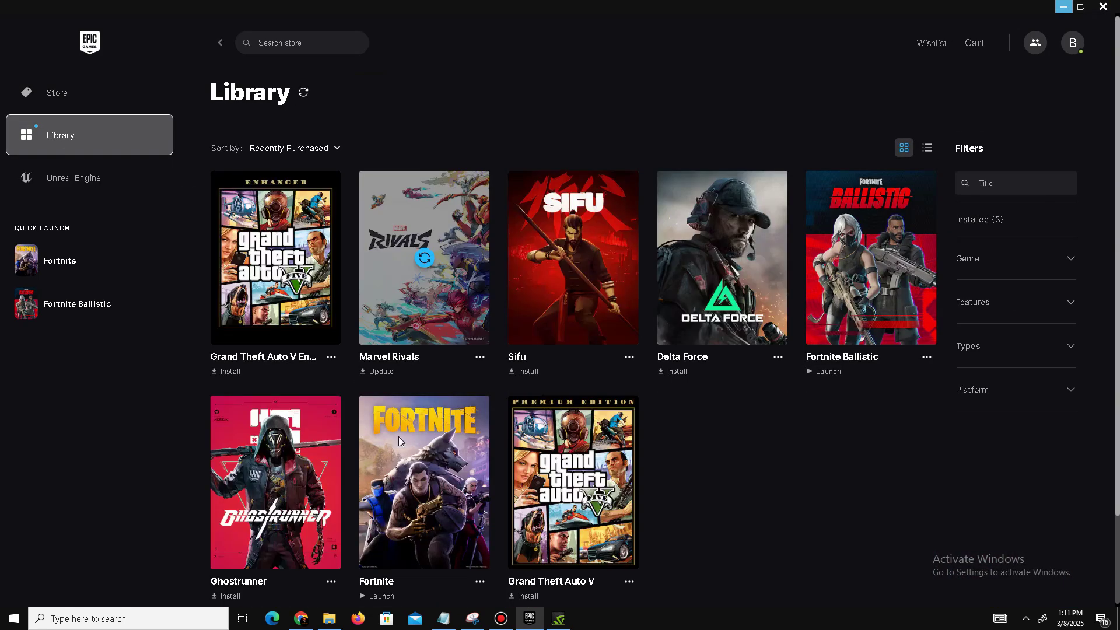
scroll(379, 431, down, 2)
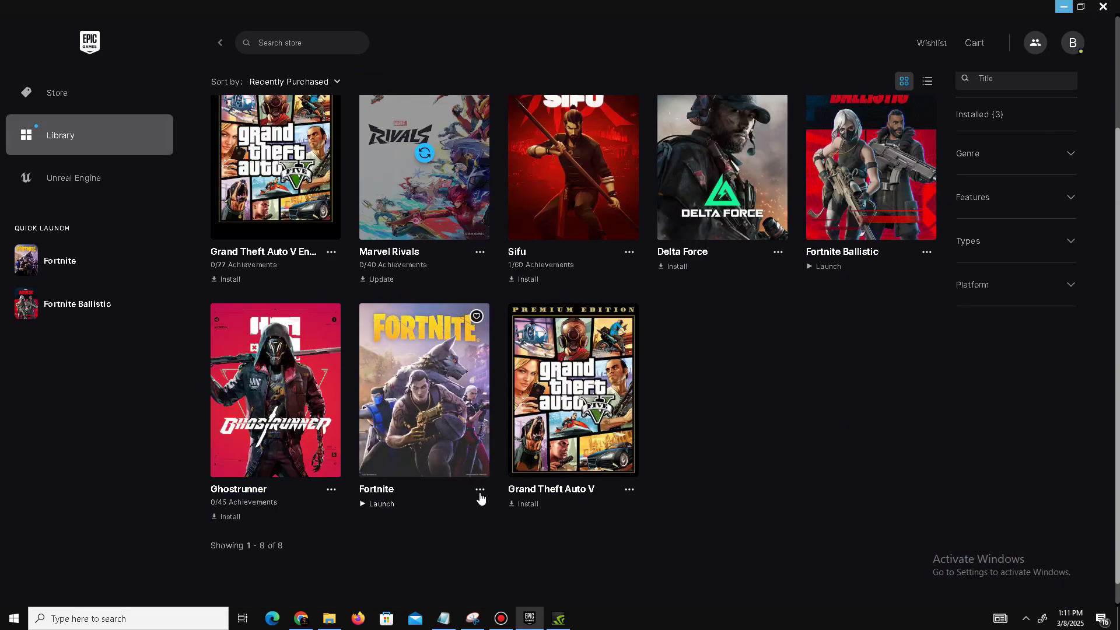
Step: Review Fortnite's Manage settings, Verify Files and -d3d11 launch options, then close the dialog
click(480, 489)
click(523, 376)
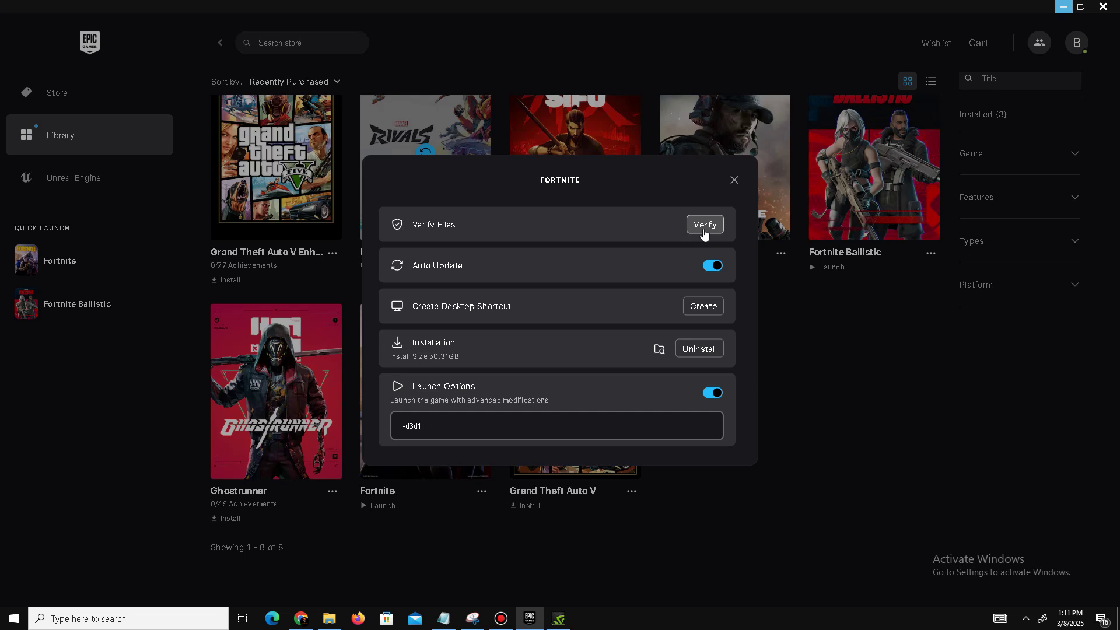
click(734, 189)
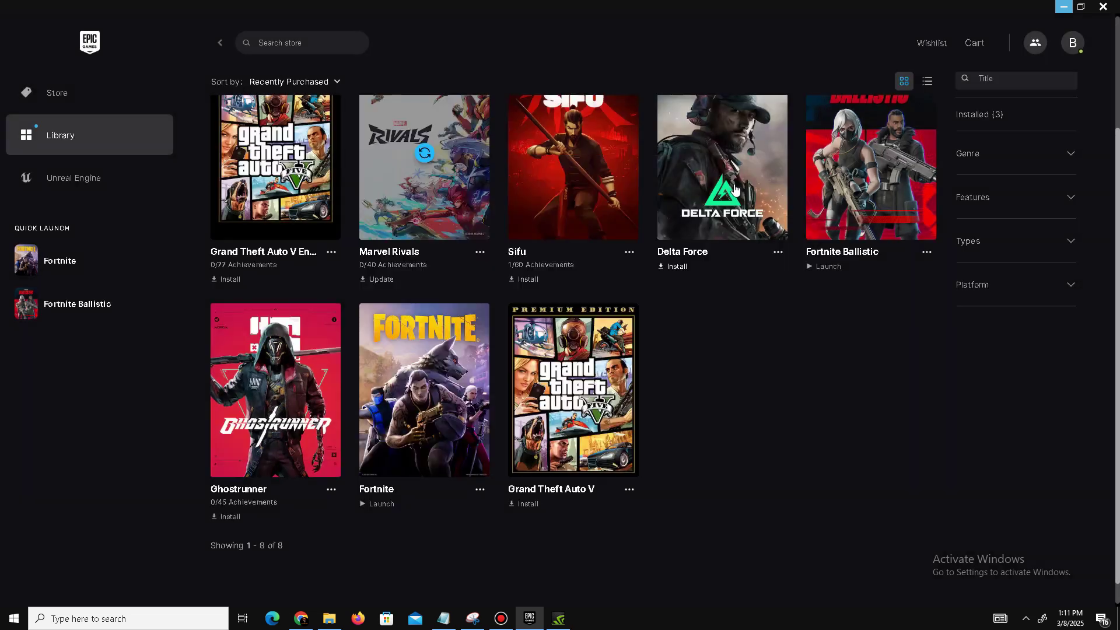
Step: Minimize the launcher and enter %localappdata% in the Run dialog
click(1063, 7)
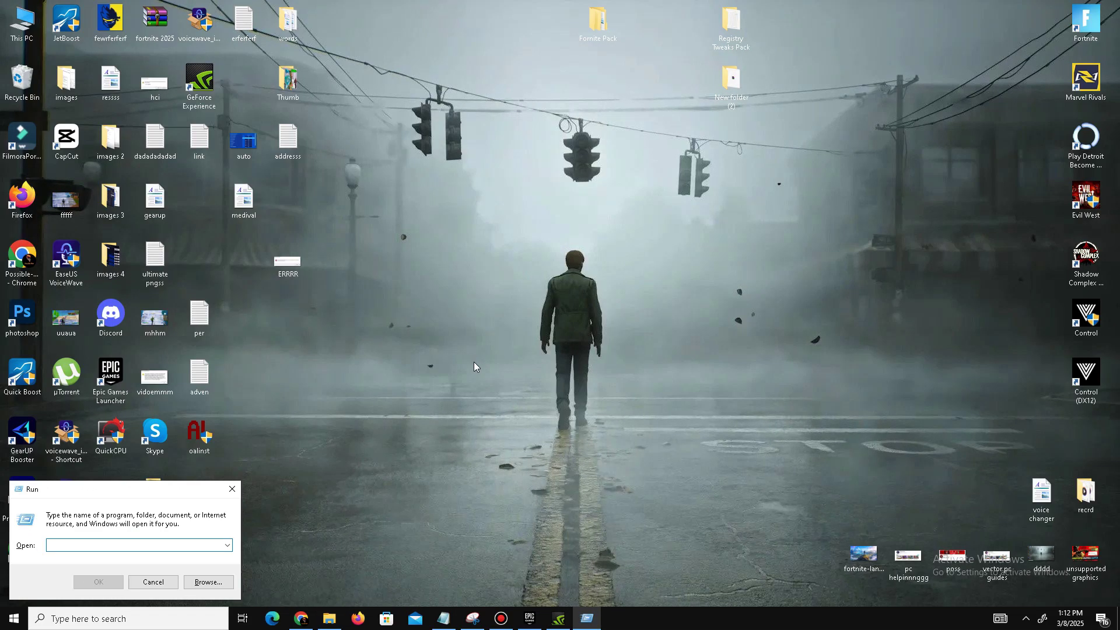
text(%loc)
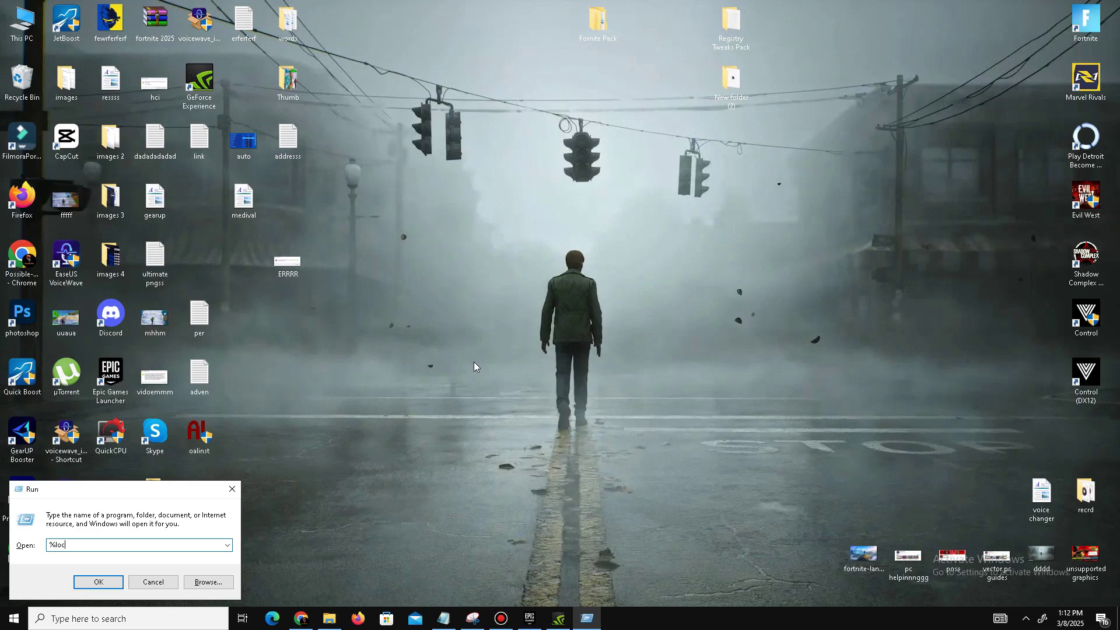
text(alappdata%)
Step: Delete GameUserSettings from FortniteGame\Saved\Config\WindowsClient in the local app data folder
click(94, 582)
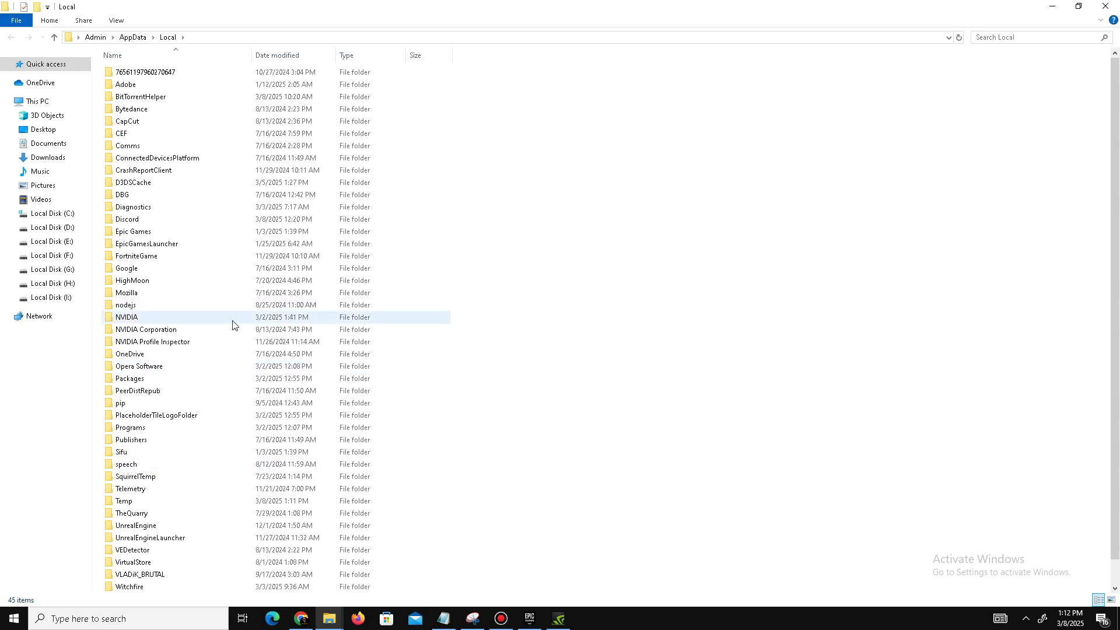
key(f)
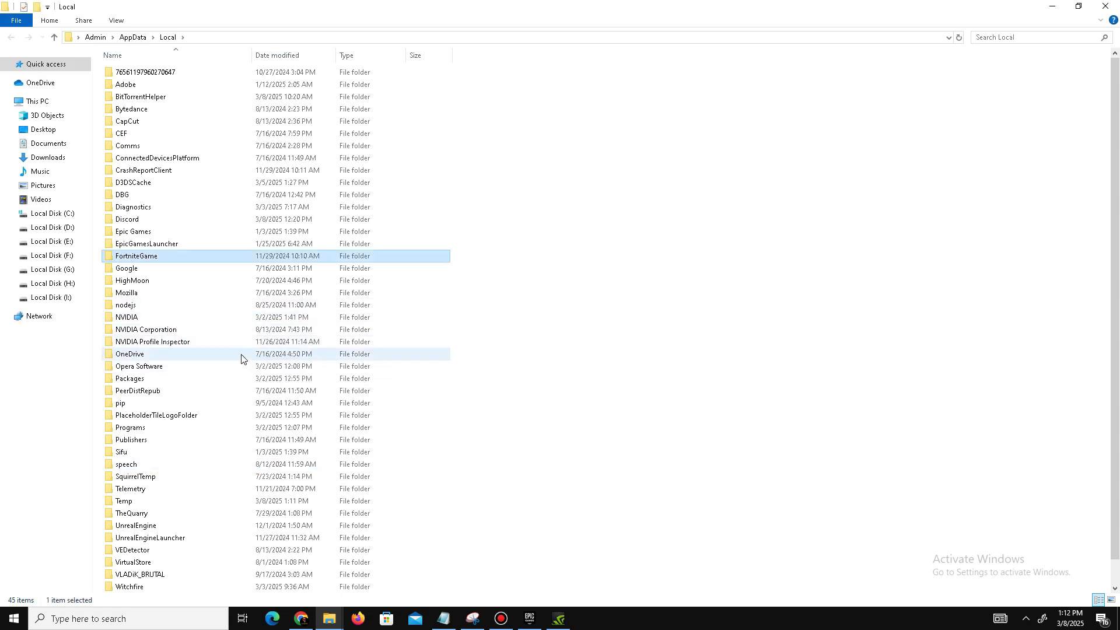
double_click(166, 257)
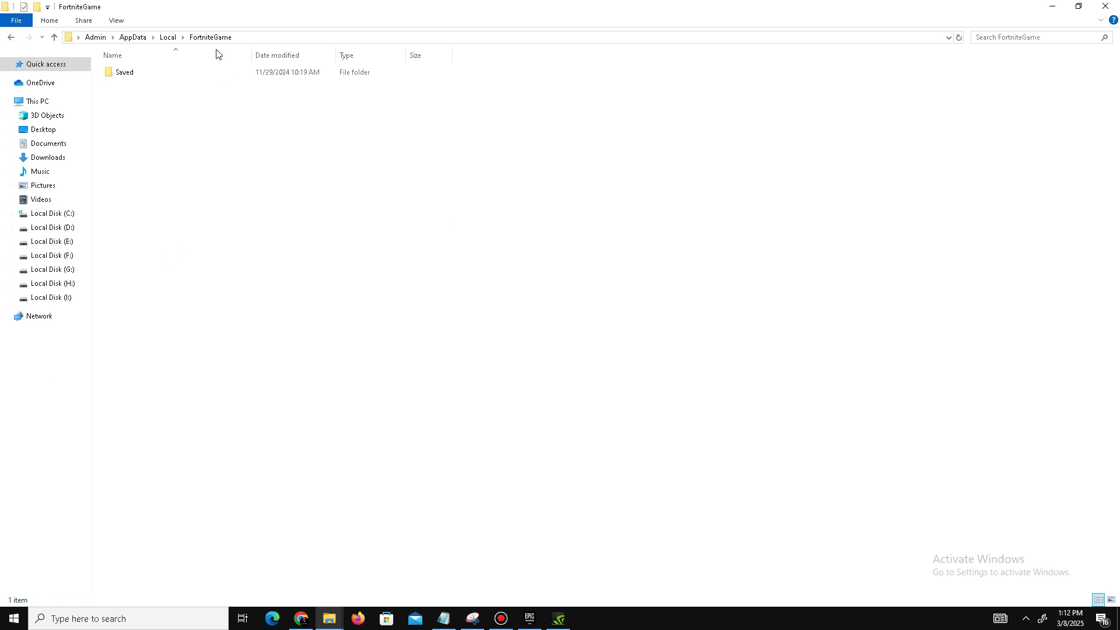
double_click(138, 73)
double_click(132, 86)
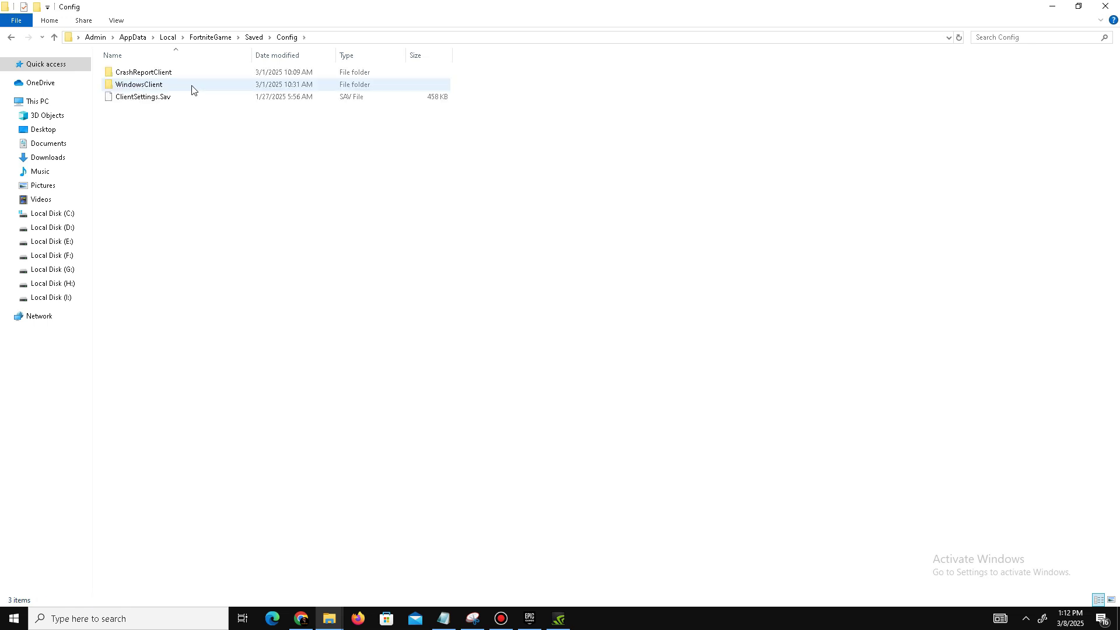
double_click(151, 87)
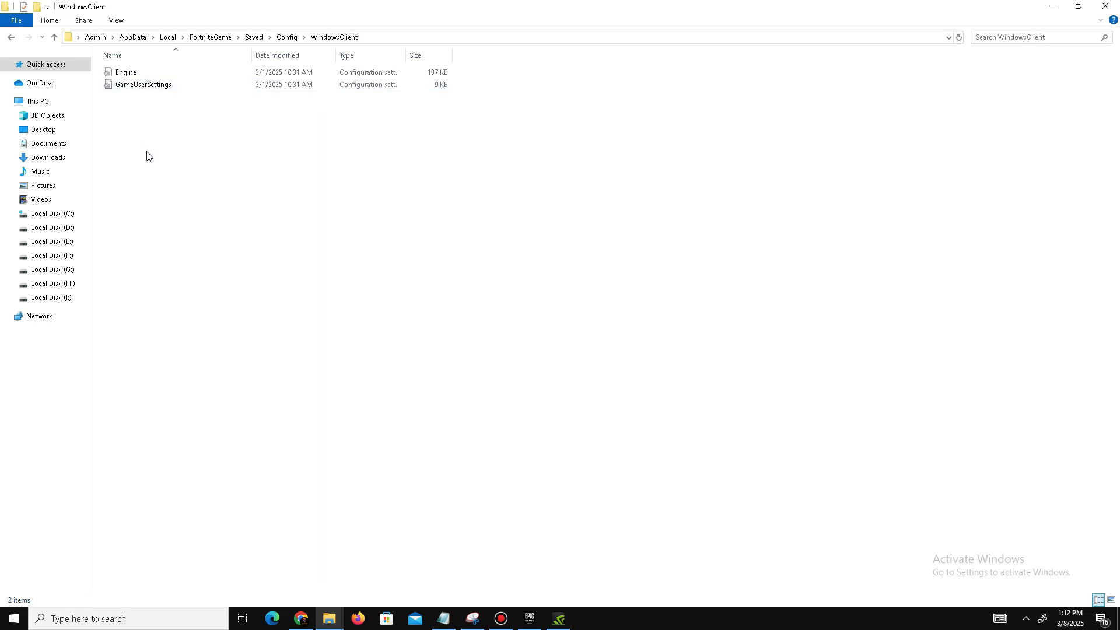
drag(145, 148, 165, 91)
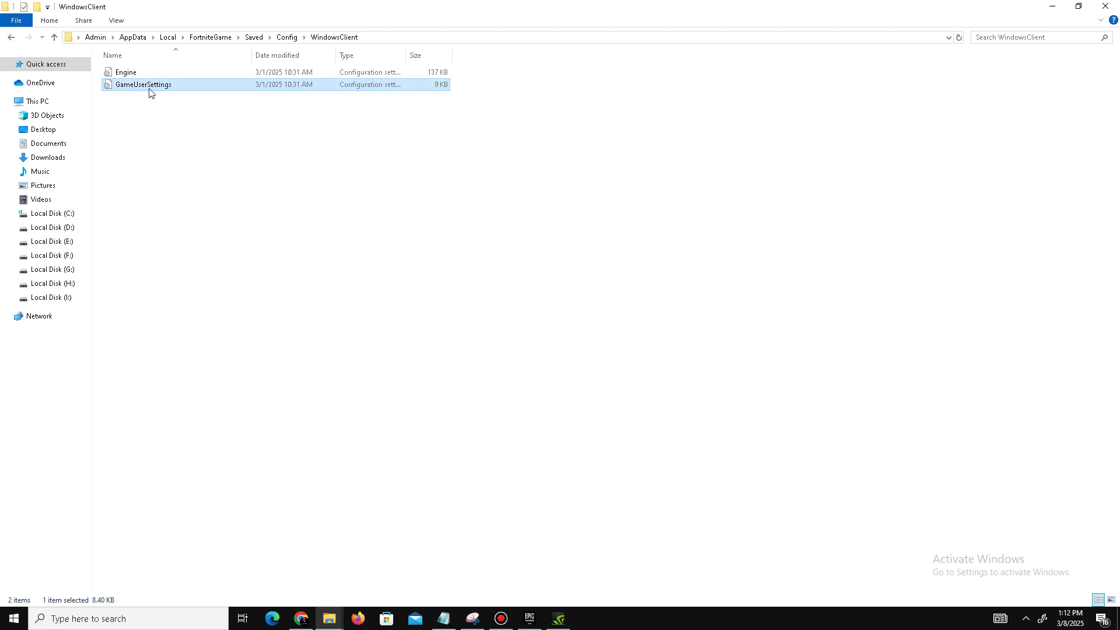
right_click(149, 87)
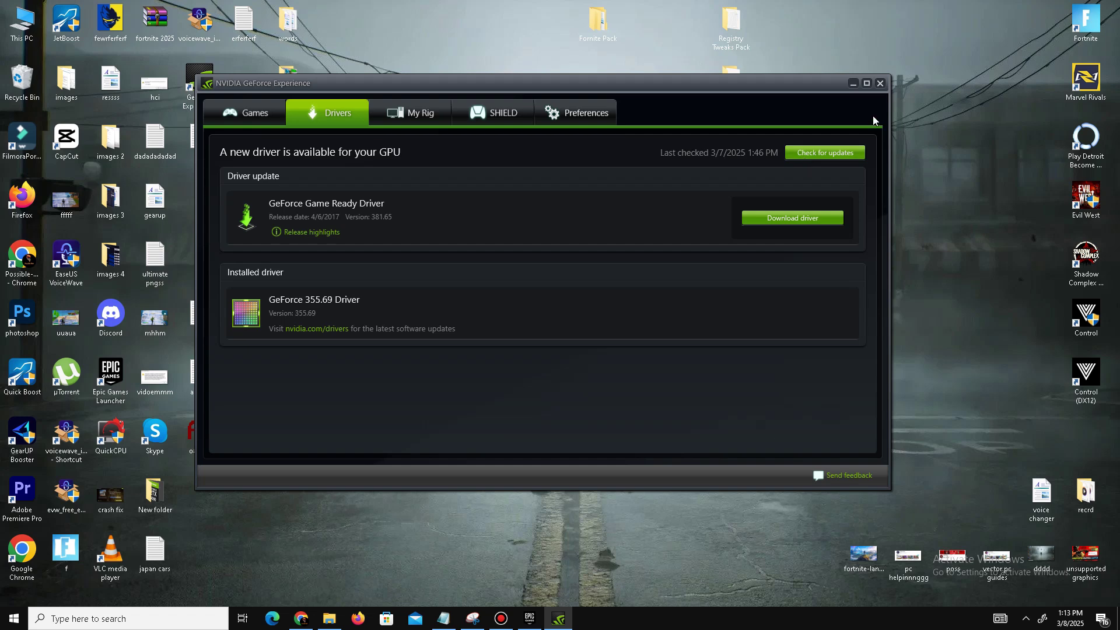
Step: Minimize the GeForce Experience window to reveal the desktop
click(852, 83)
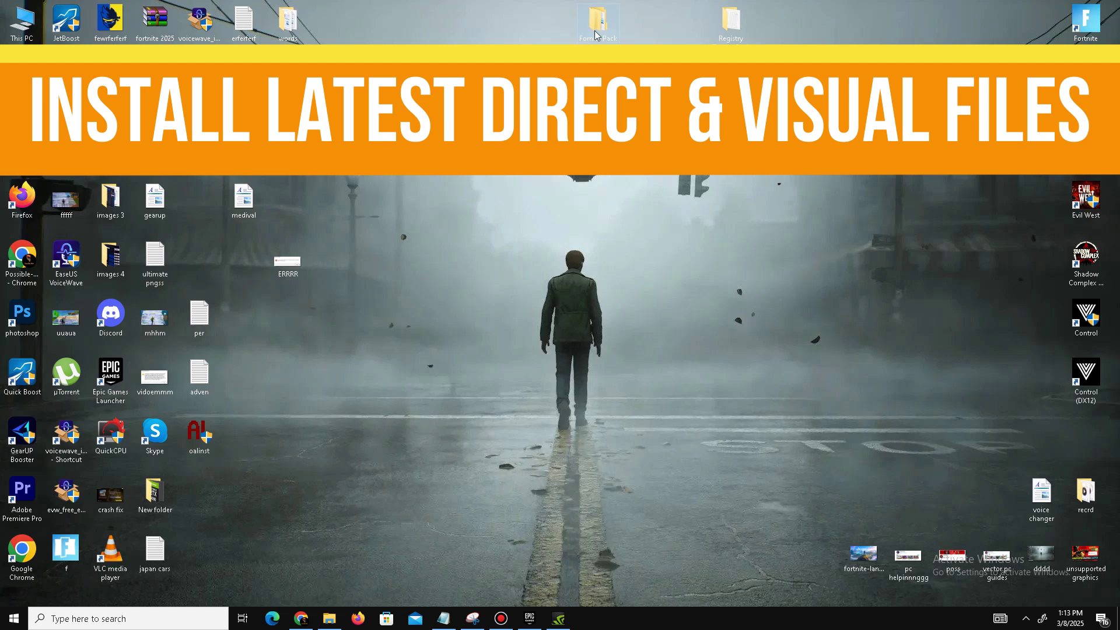
Step: Launch the Directx 12 installer from the Fornite Pack\DX folder
double_click(595, 31)
key(ctrl+a)
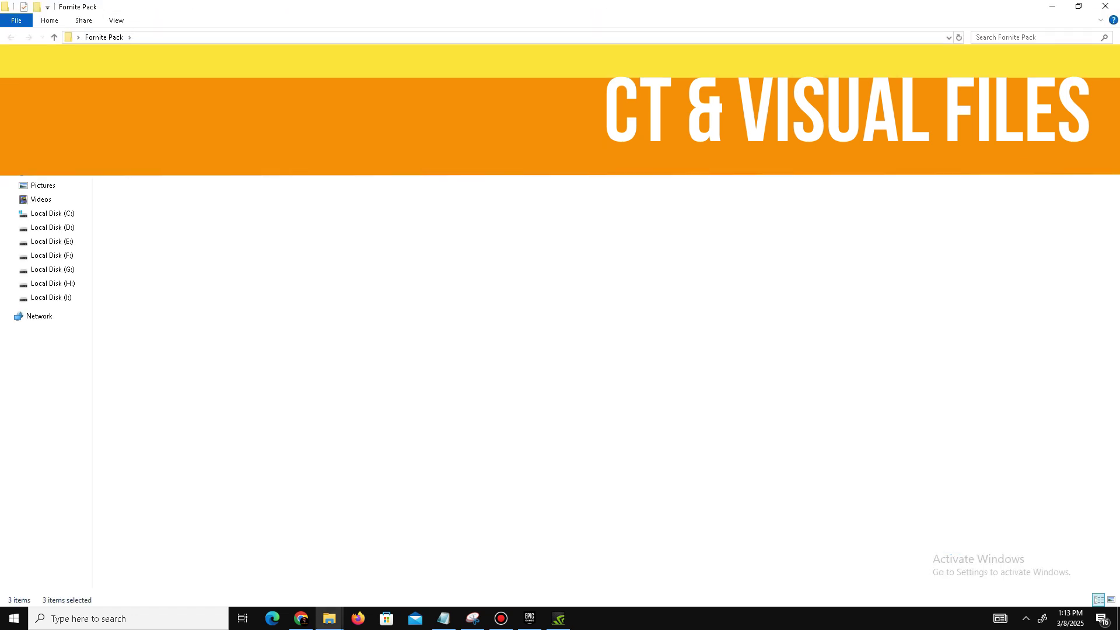
double_click(124, 74)
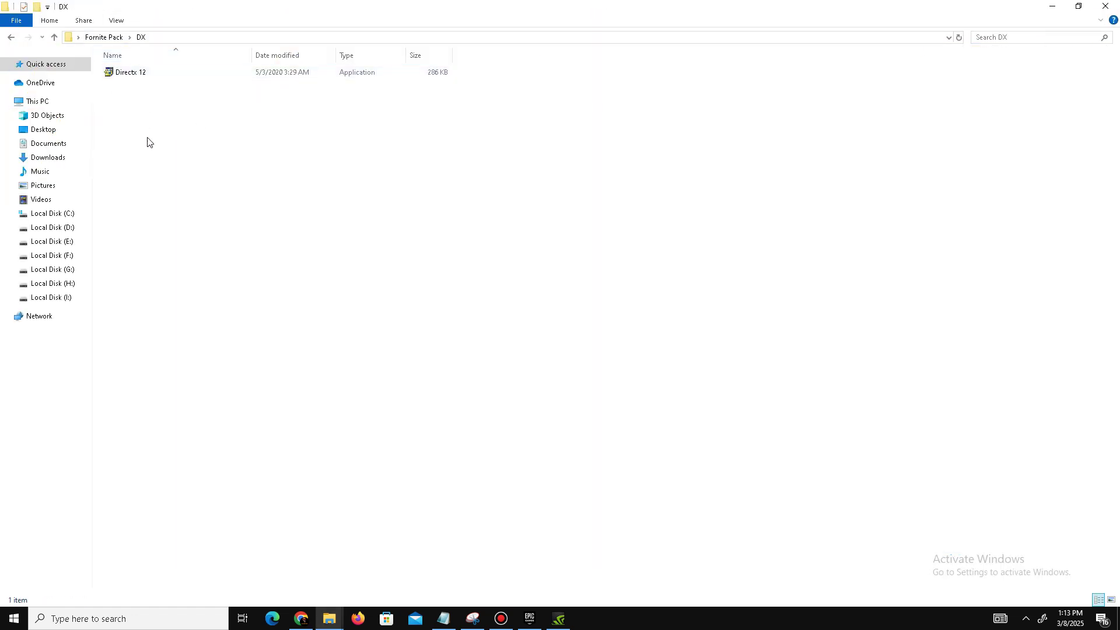
drag(148, 142, 119, 67)
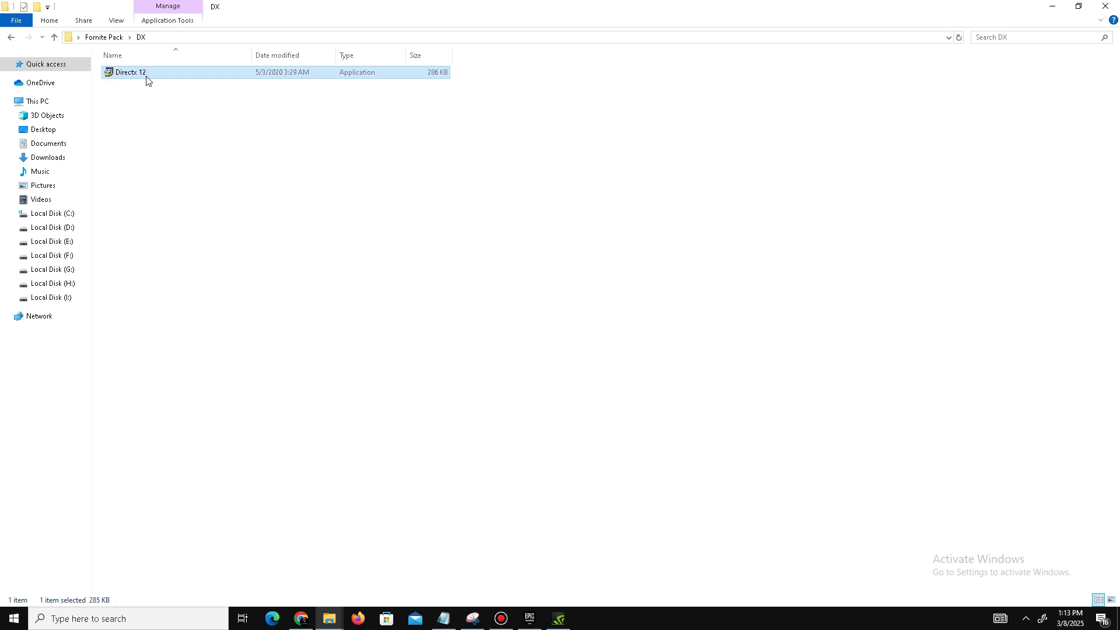
mouse_move(146, 81)
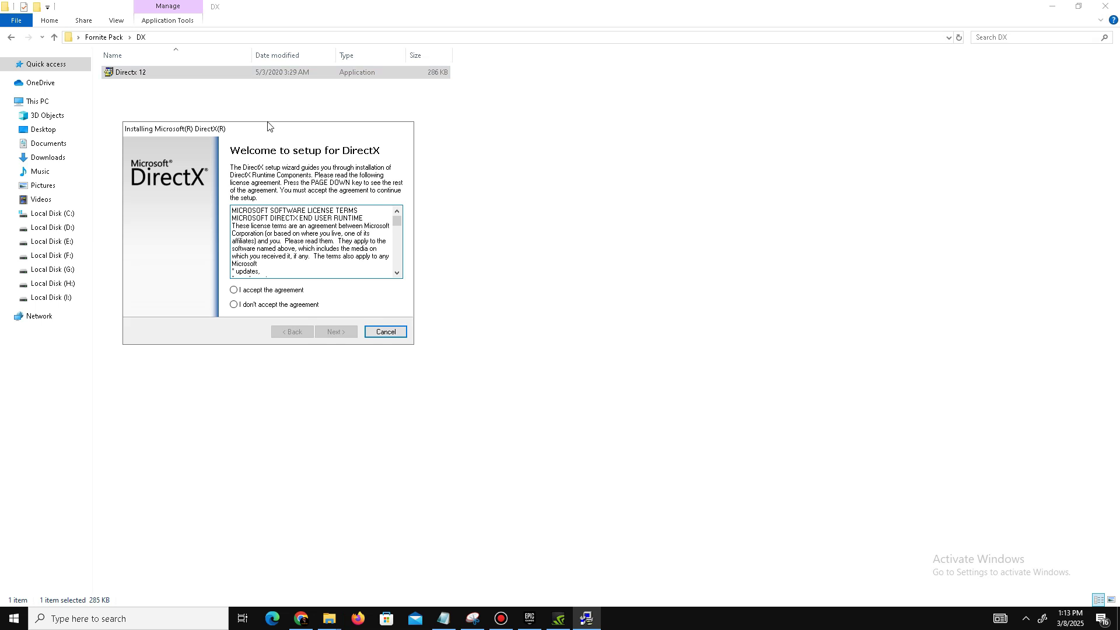
Step: Accept the DirectX license, skip the Bing Bar, install, and finish the setup wizard
click(478, 314)
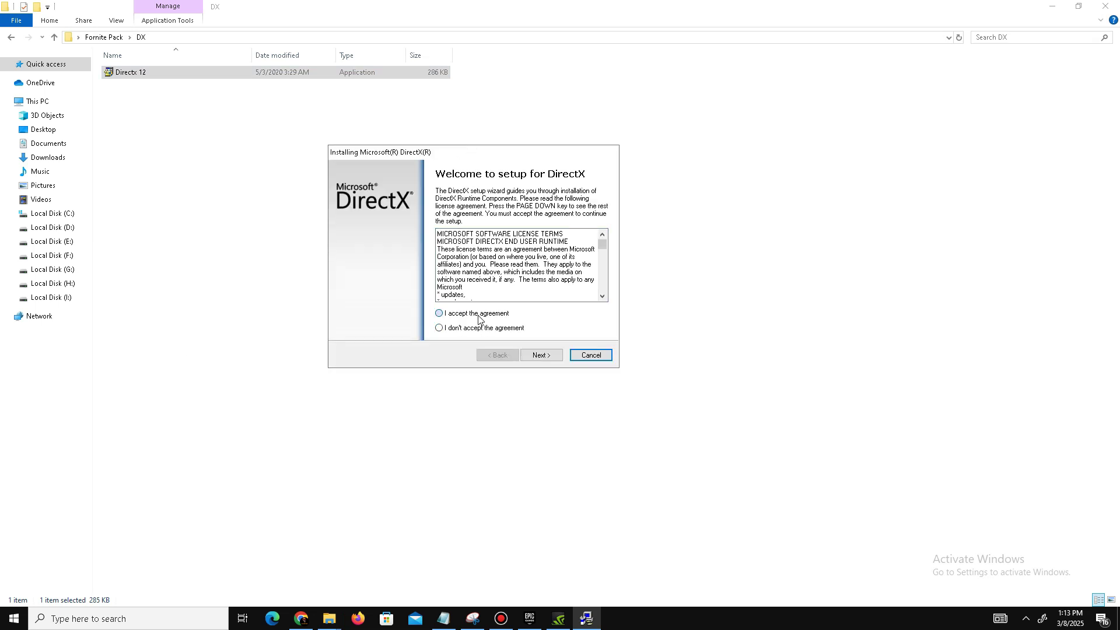
click(538, 355)
click(461, 273)
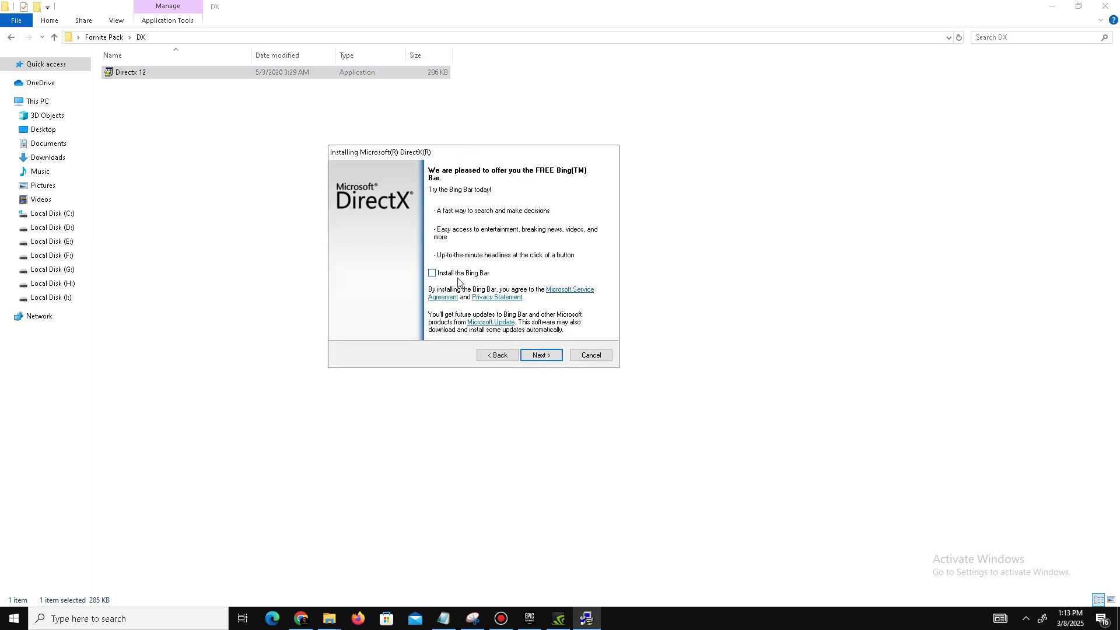
click(541, 355)
click(1025, 618)
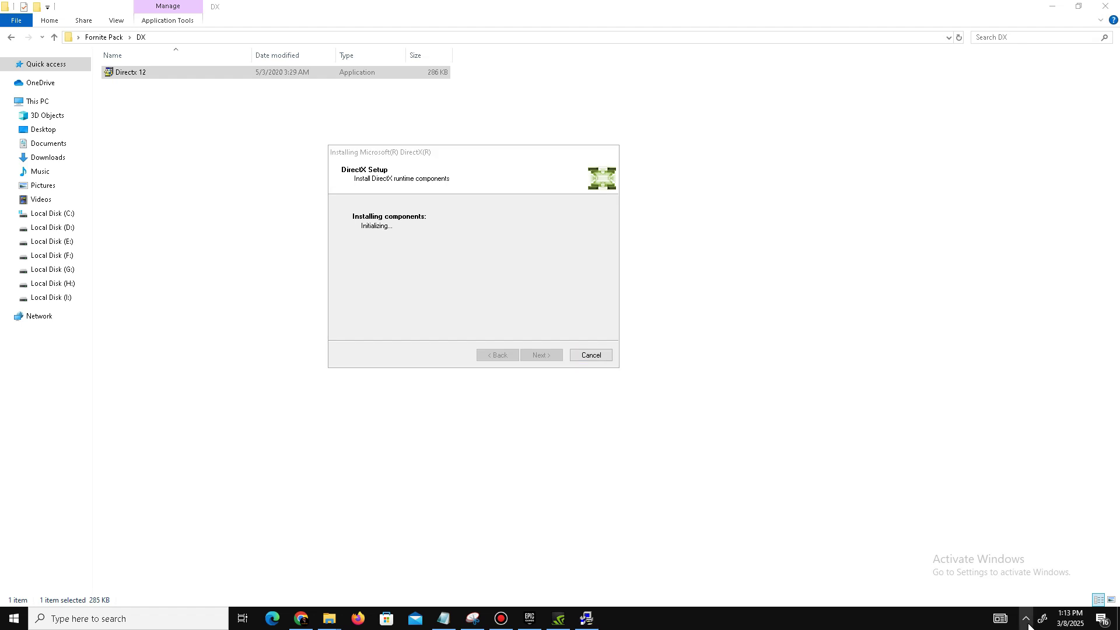
click(1026, 618)
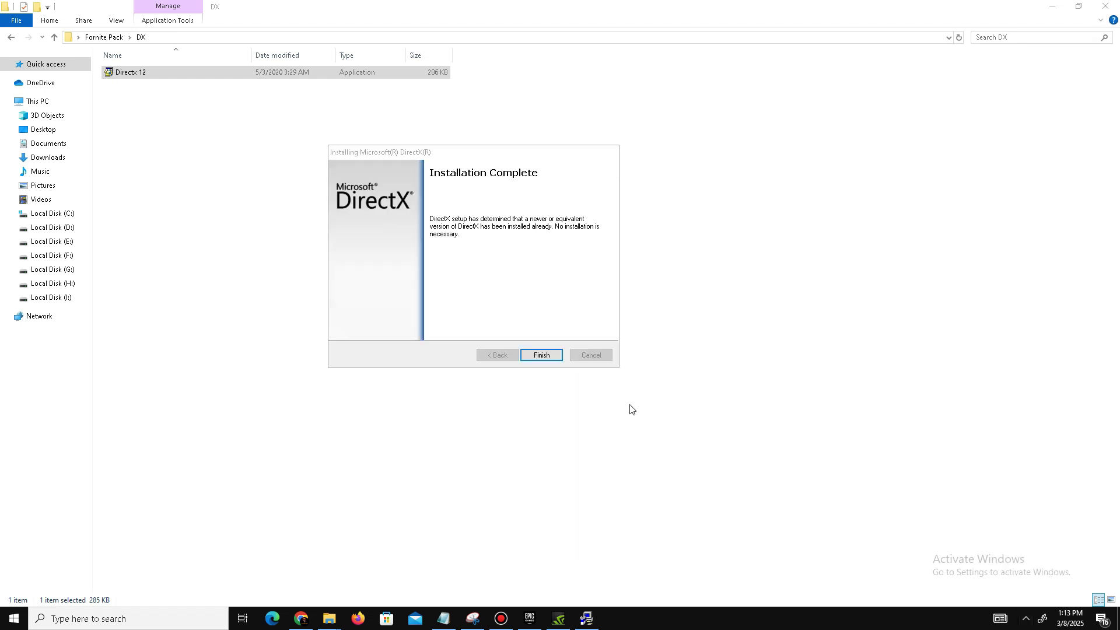
click(540, 355)
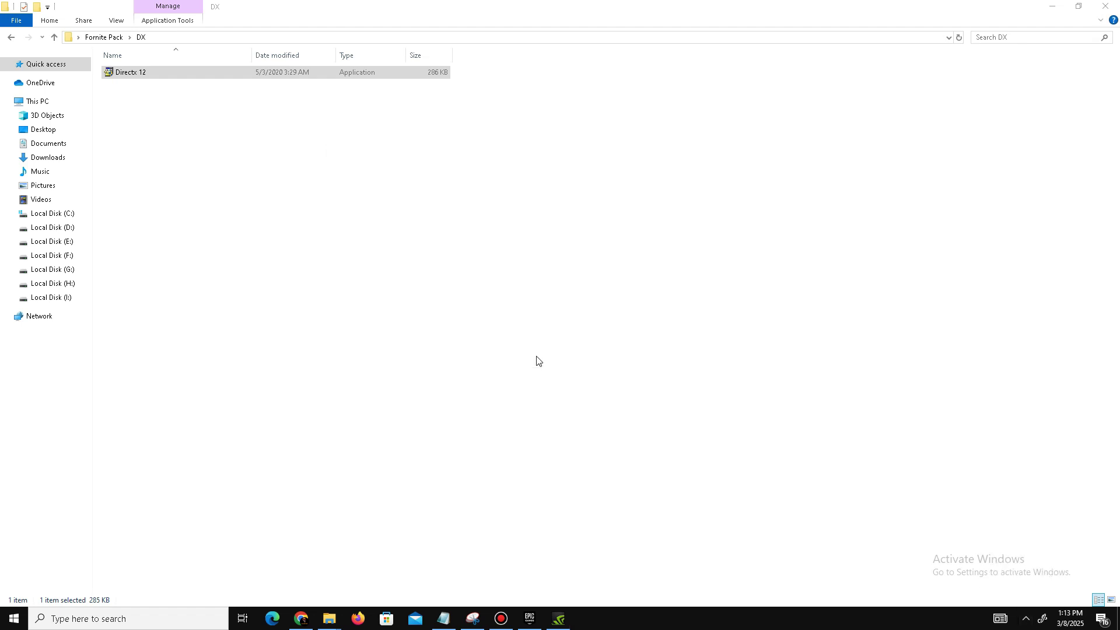
Step: Run install_all from Fornite Pack\Visual Retributions! to install every Visual C++ runtime
click(11, 38)
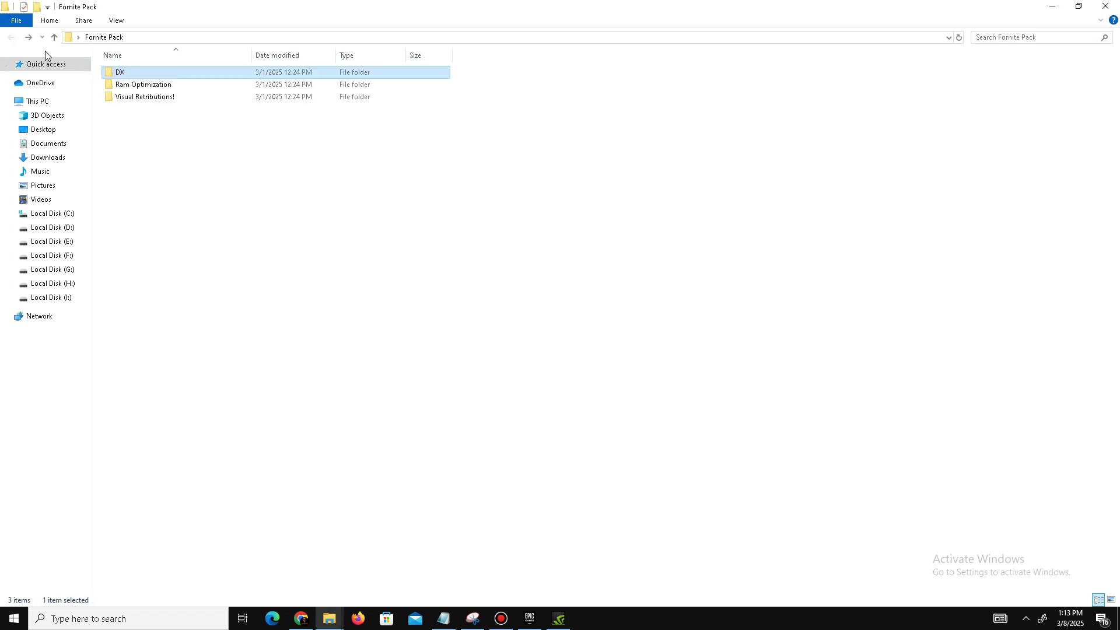
double_click(155, 98)
drag(176, 327, 206, 77)
click(542, 108)
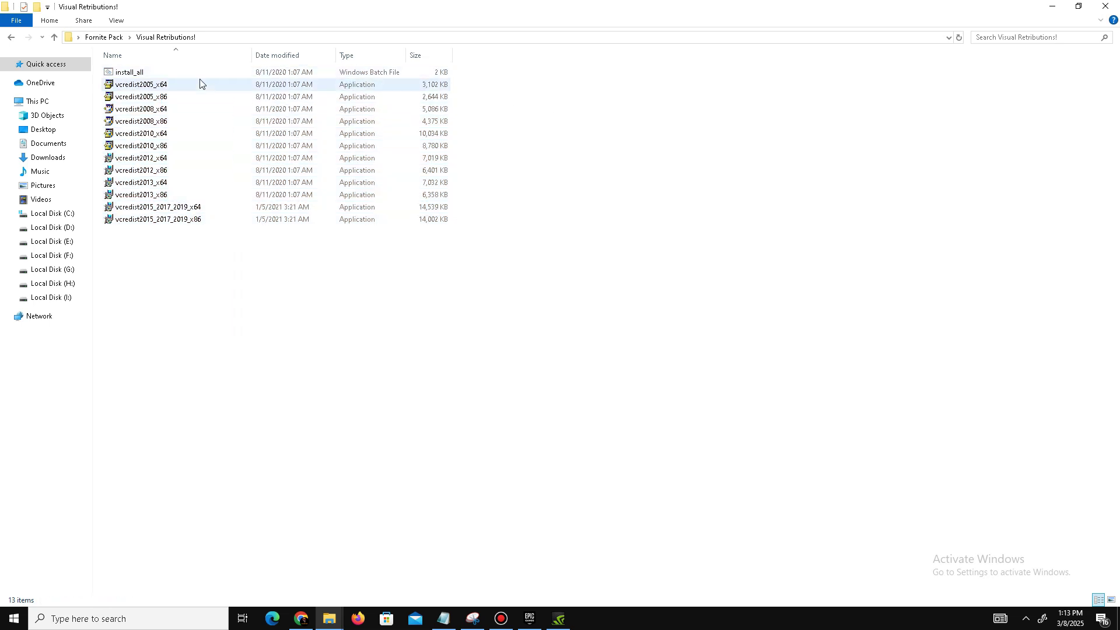
double_click(168, 73)
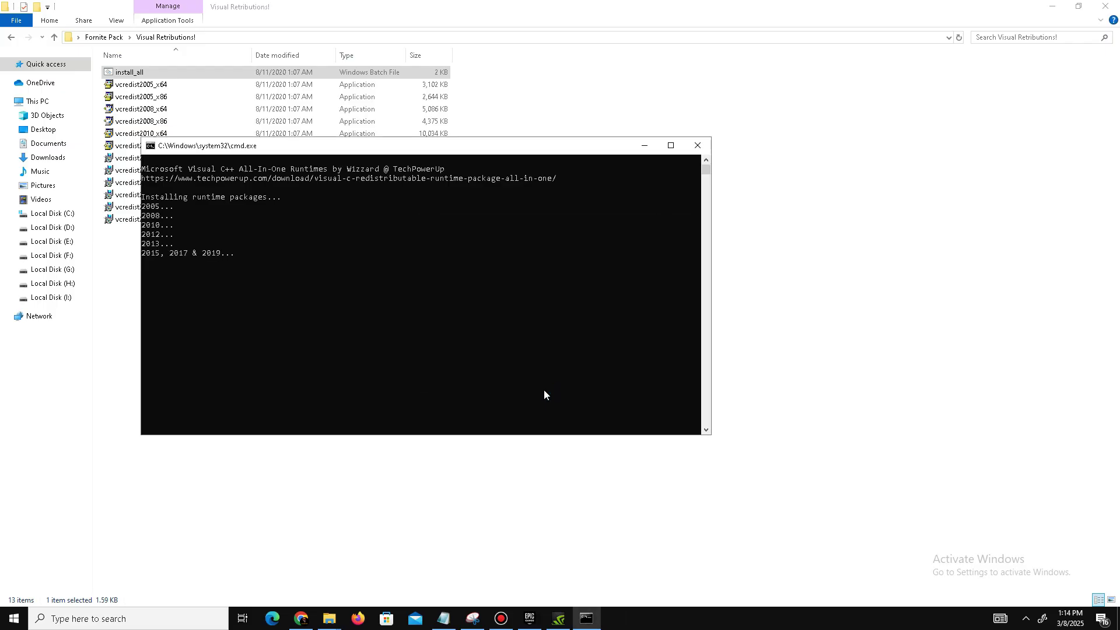
Step: Select all 13 files in the Visual Retributions! folder while the runtime installs finish
drag(308, 374, 147, 35)
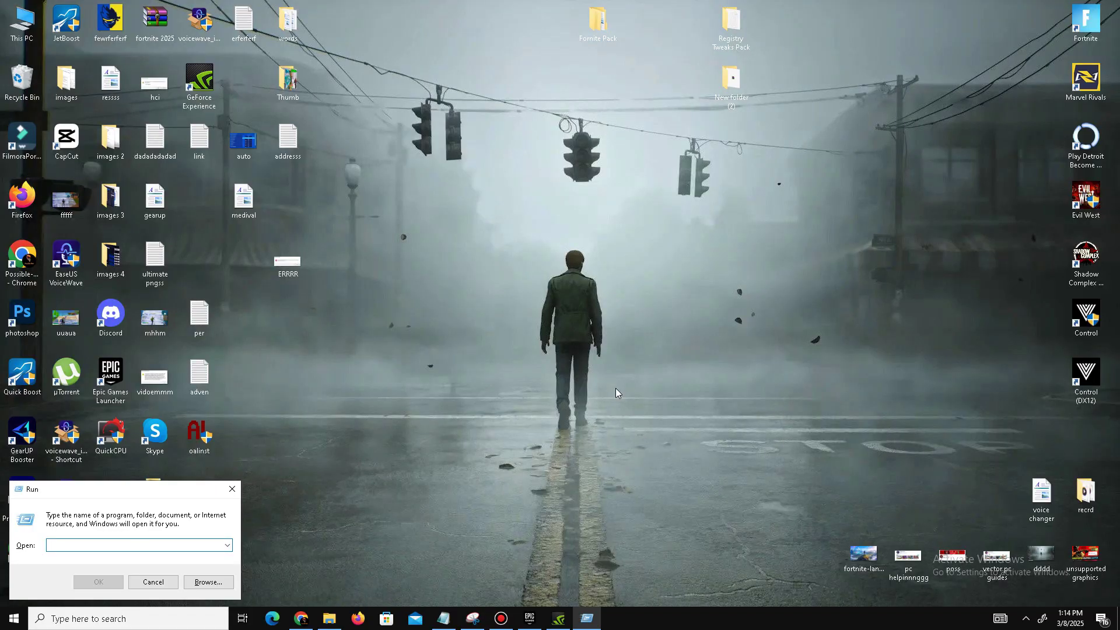
Step: Open the Prefetch folder from Run, grant access, and select all its files
text(prefetch)
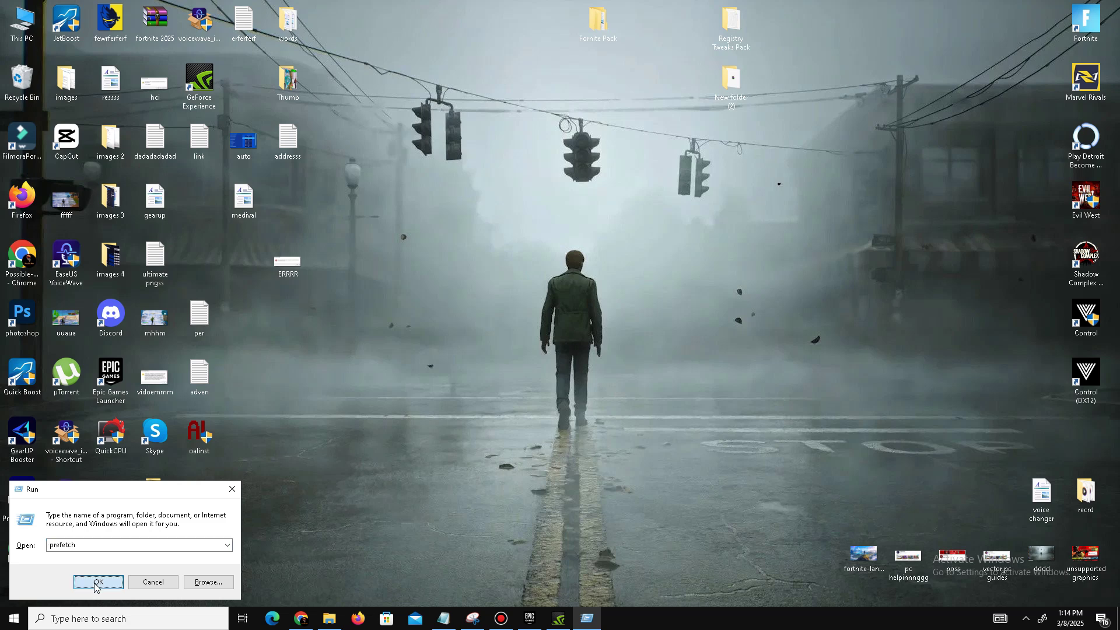
click(97, 582)
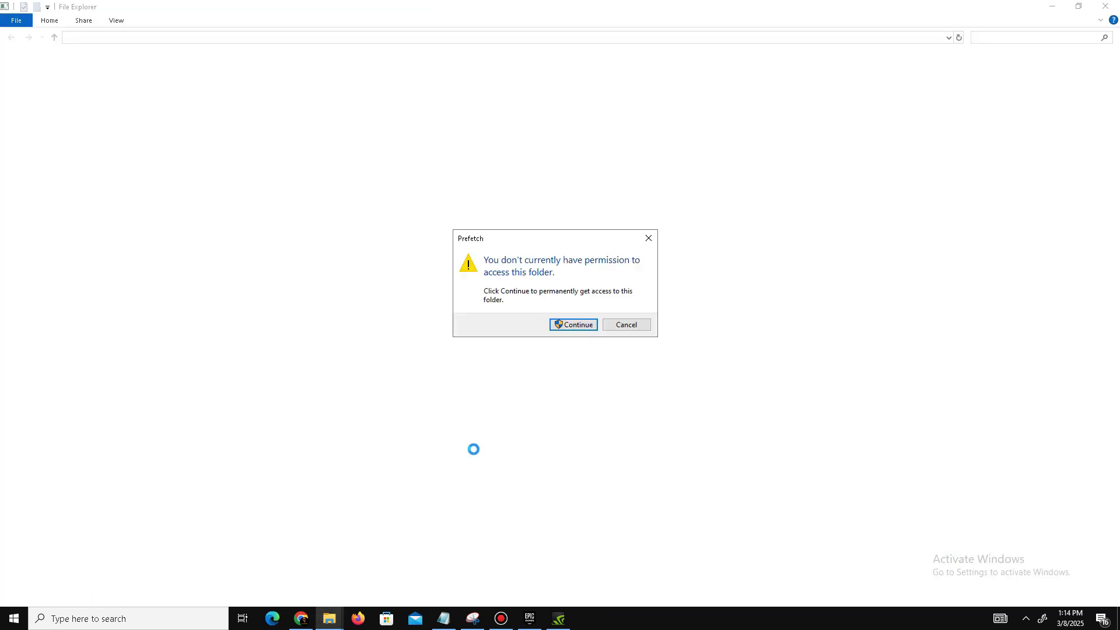
click(578, 325)
key(ctrl+a)
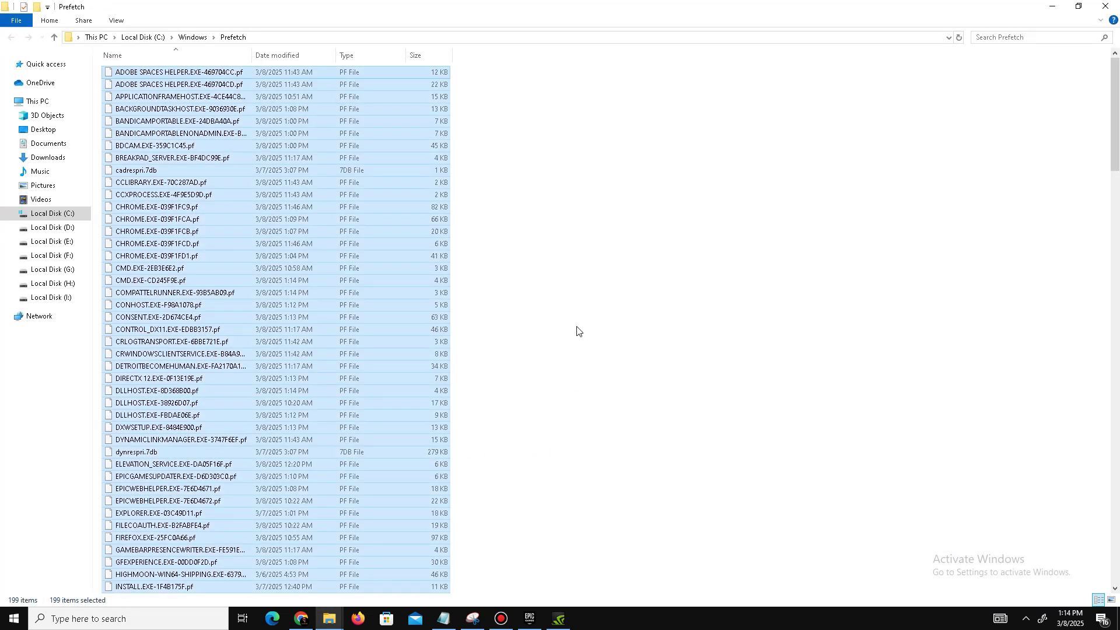
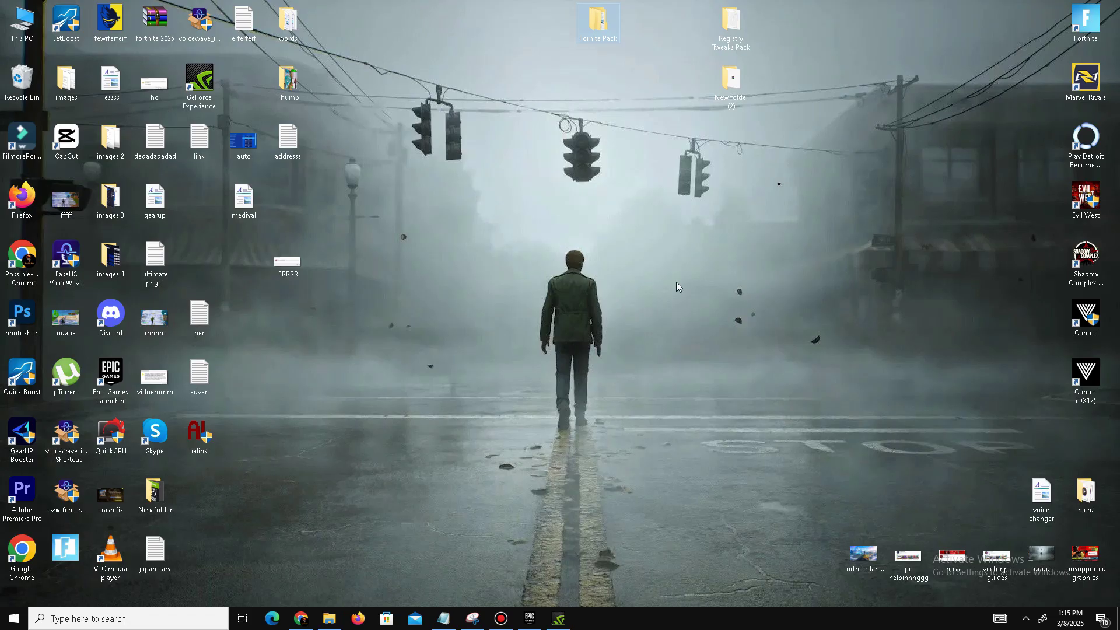
Step: Run %temp% from the Run dialog to open the user's Temp folder
key(super+r)
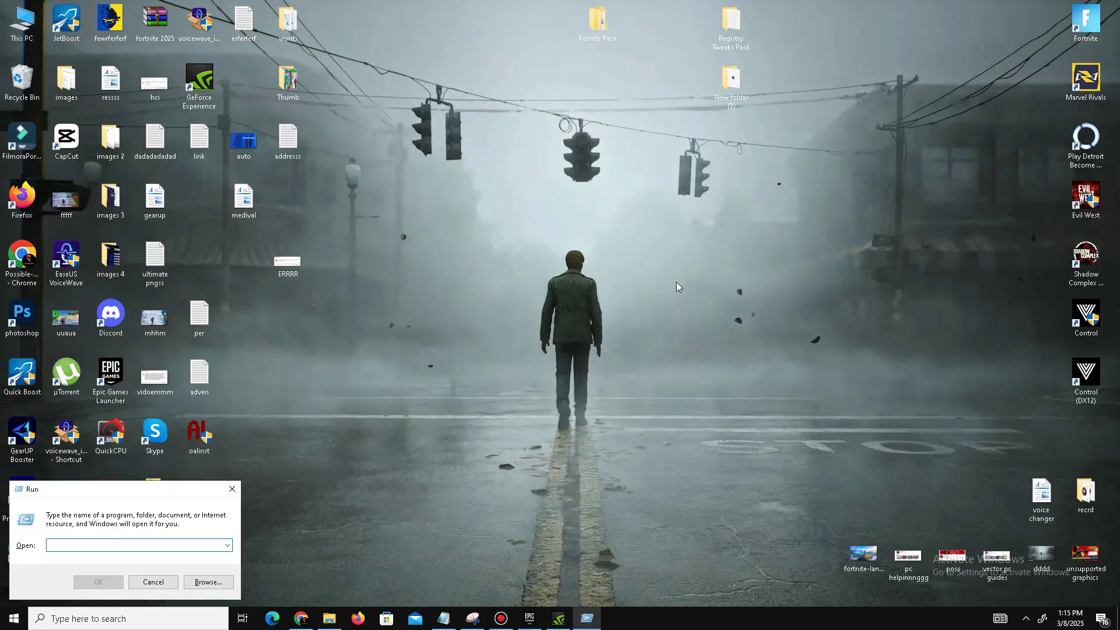
text(%temp%)
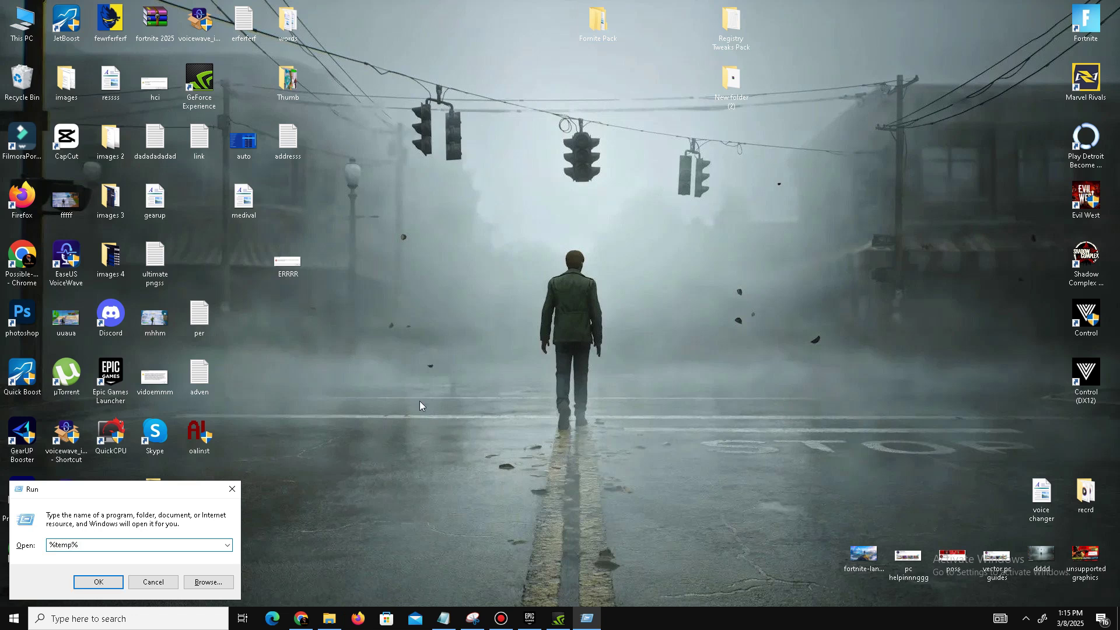
drag(117, 549, 47, 545)
click(98, 581)
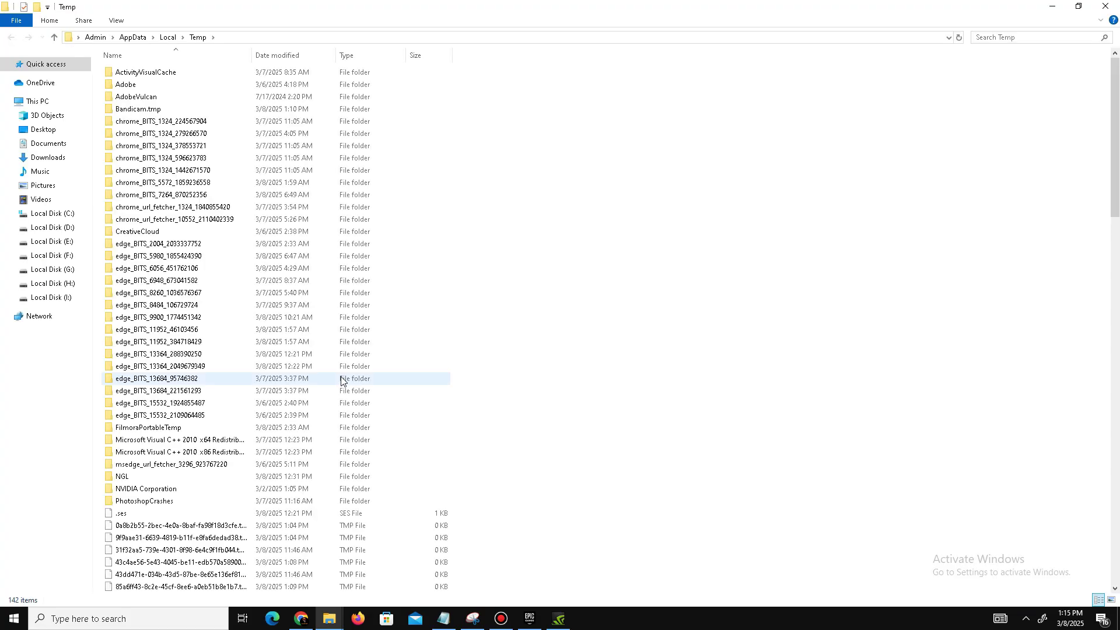
Step: Delete every item in the Temp folder, skipping the folder that is still in use
key(ctrl+a)
right_click(162, 295)
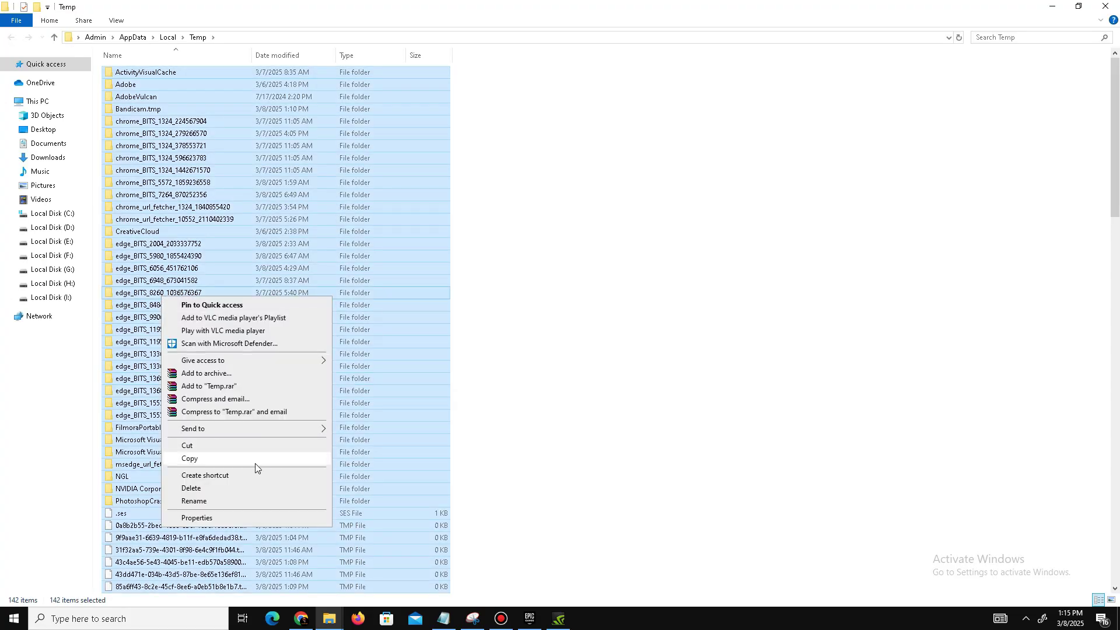
click(225, 492)
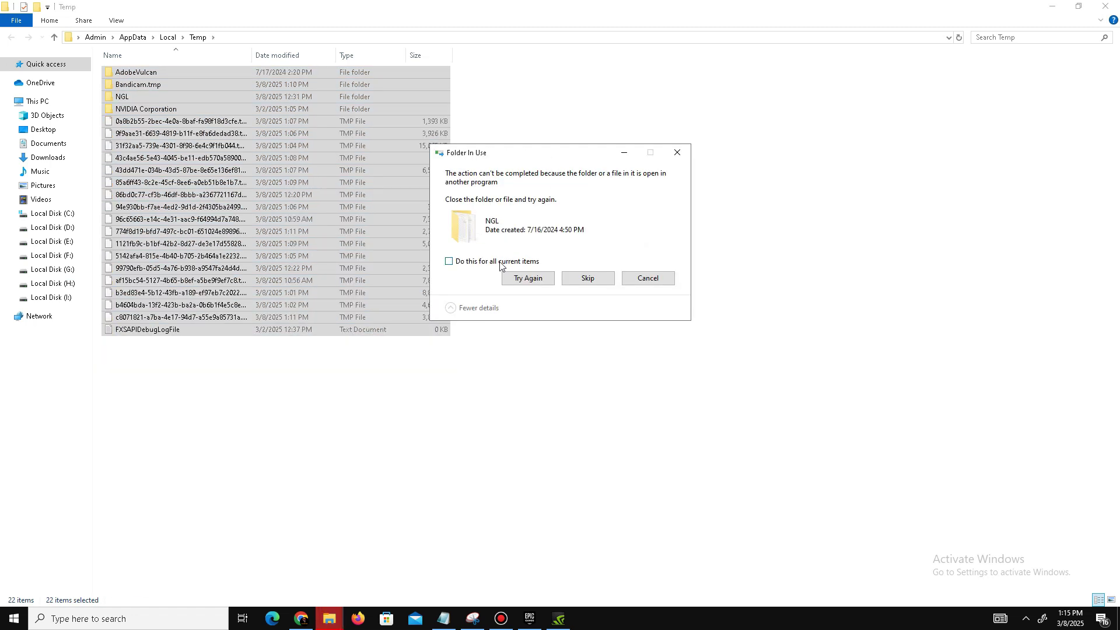
click(586, 276)
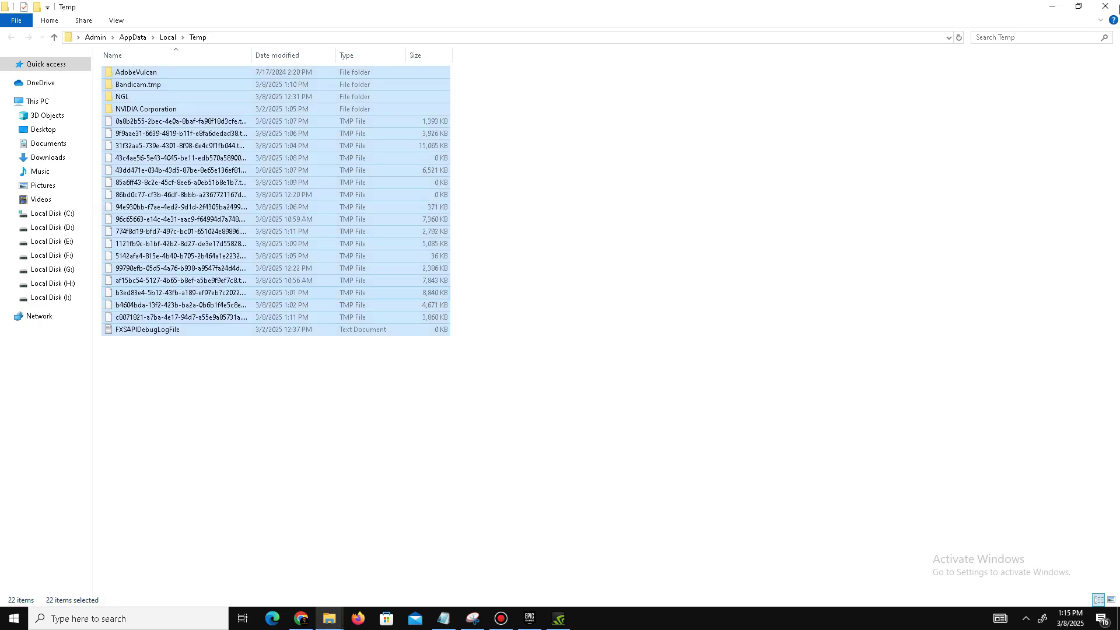
Step: Empty the desktop Recycle Bin, confirming permanent deletion of its recycled temp items
key(super+d)
right_click(35, 93)
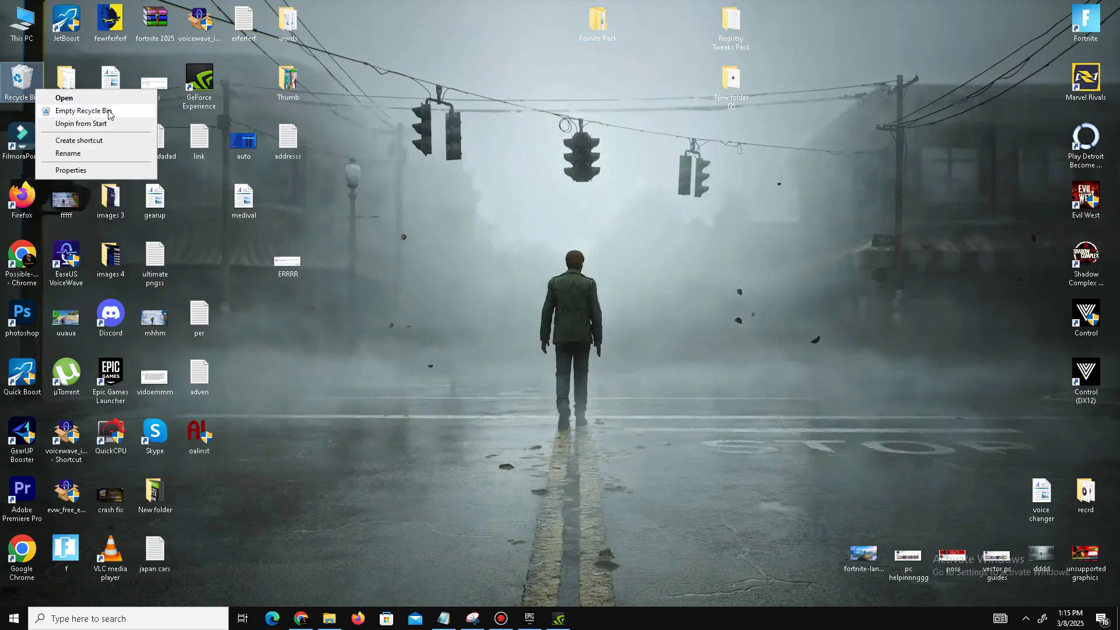
click(106, 114)
click(613, 321)
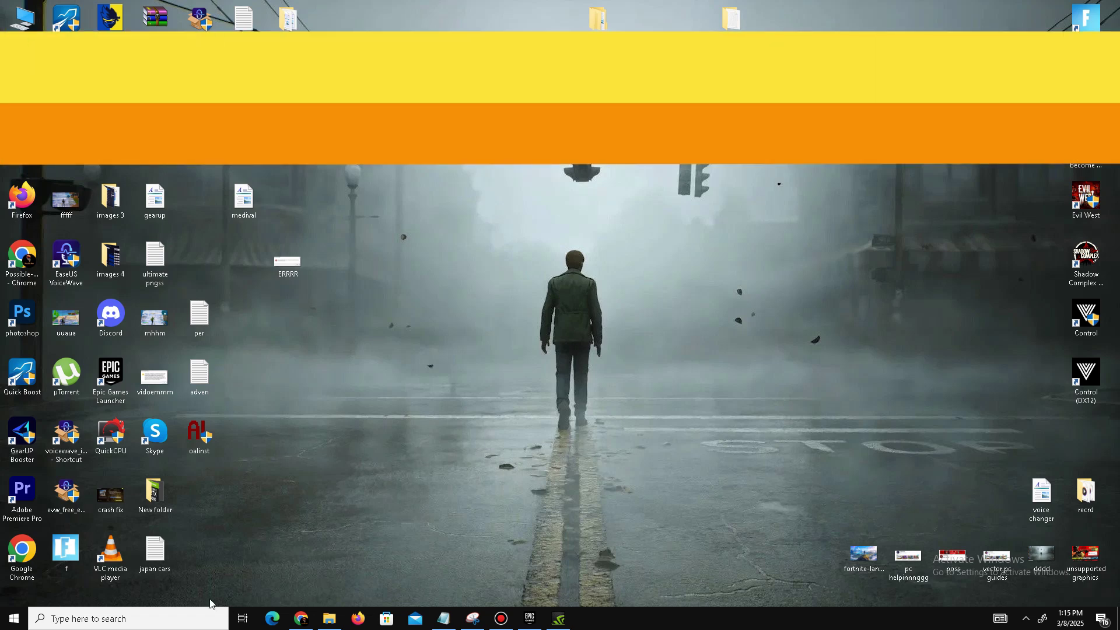
Step: Open Settings at Privacy > Background apps and confirm every app's toggle is Off
click(132, 620)
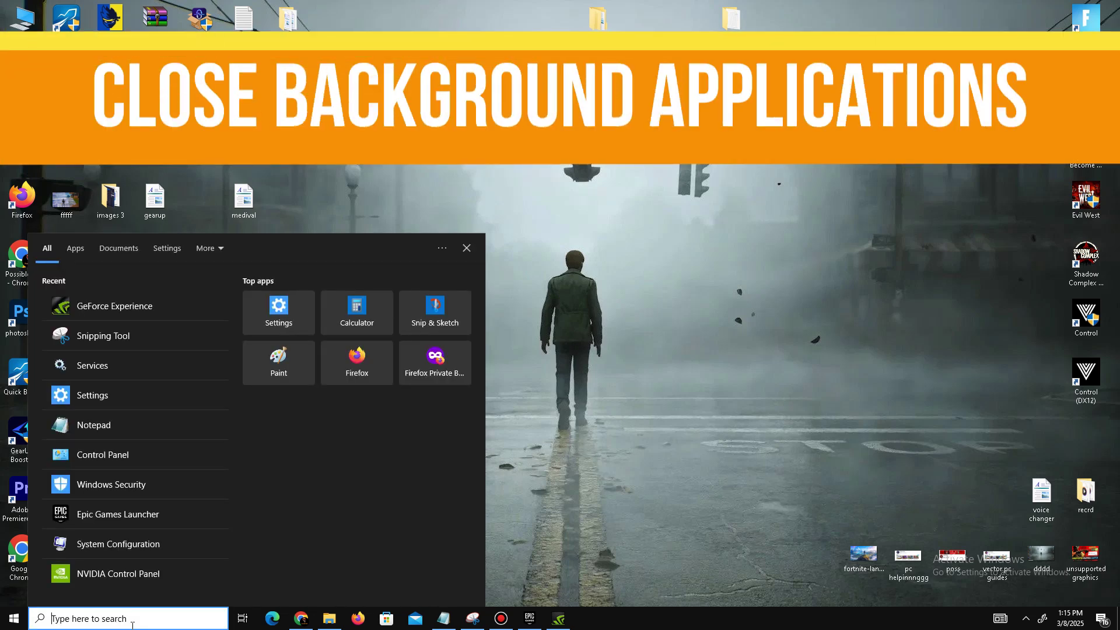
text(sett)
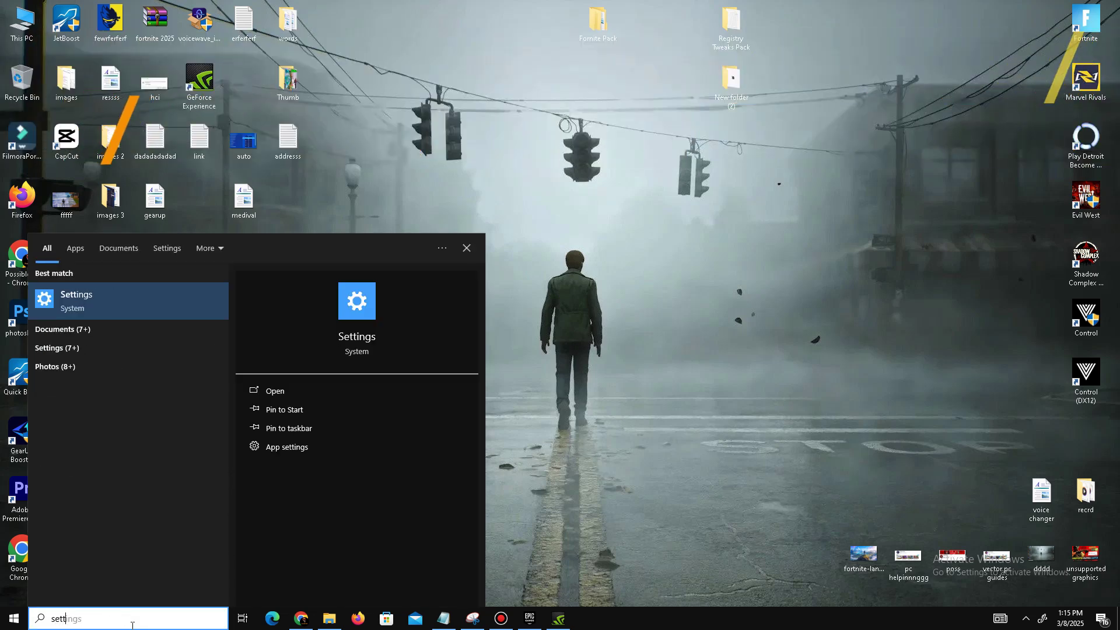
key(Return)
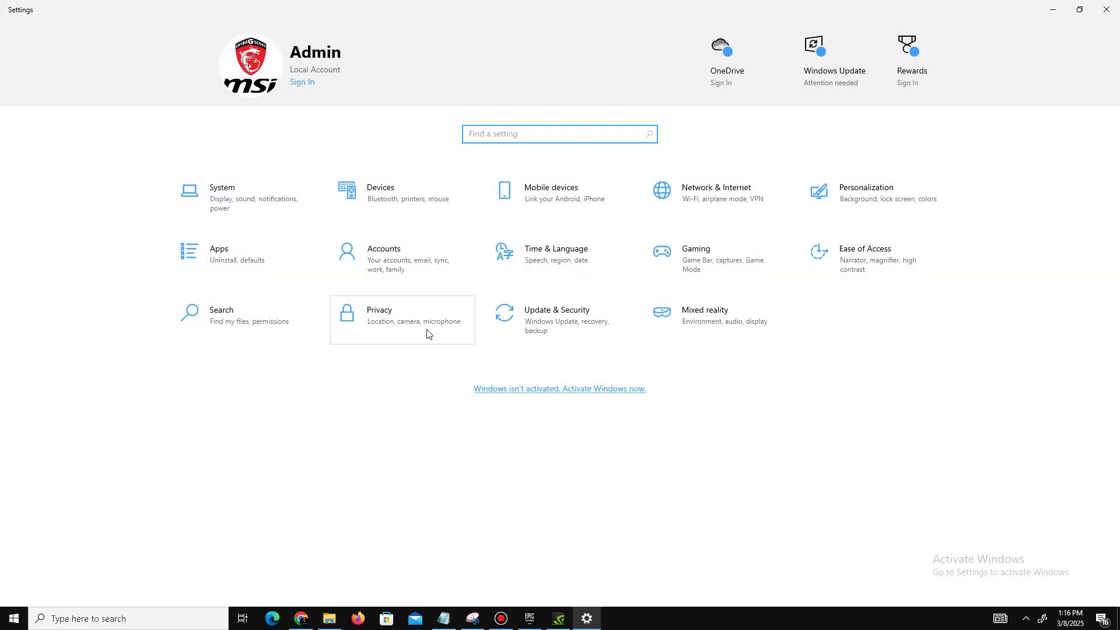
click(400, 325)
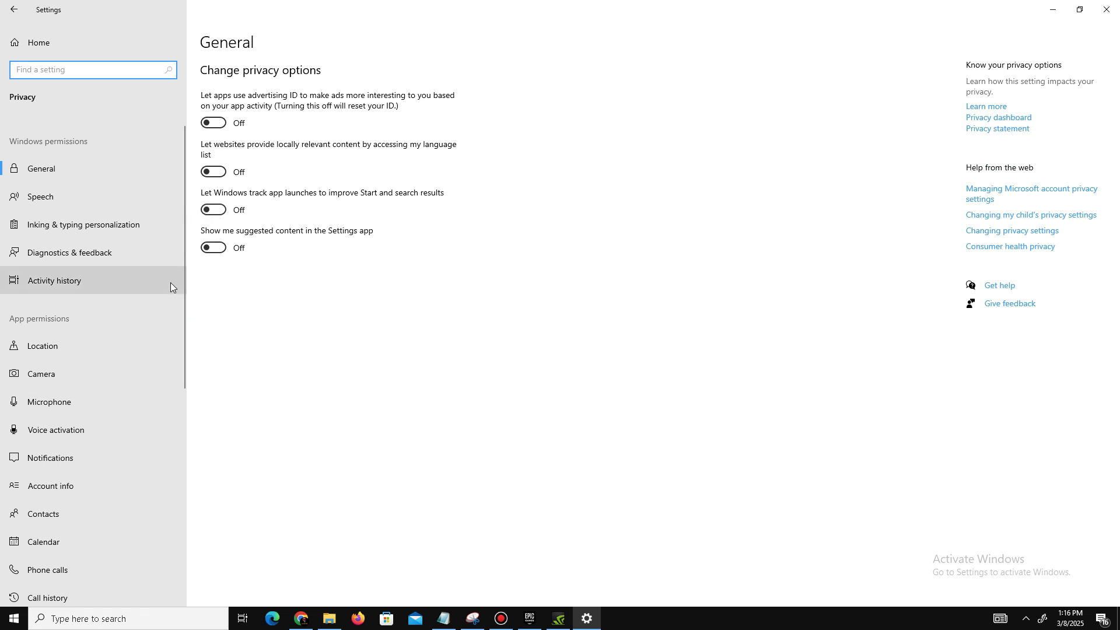
scroll(91, 384, down, 5)
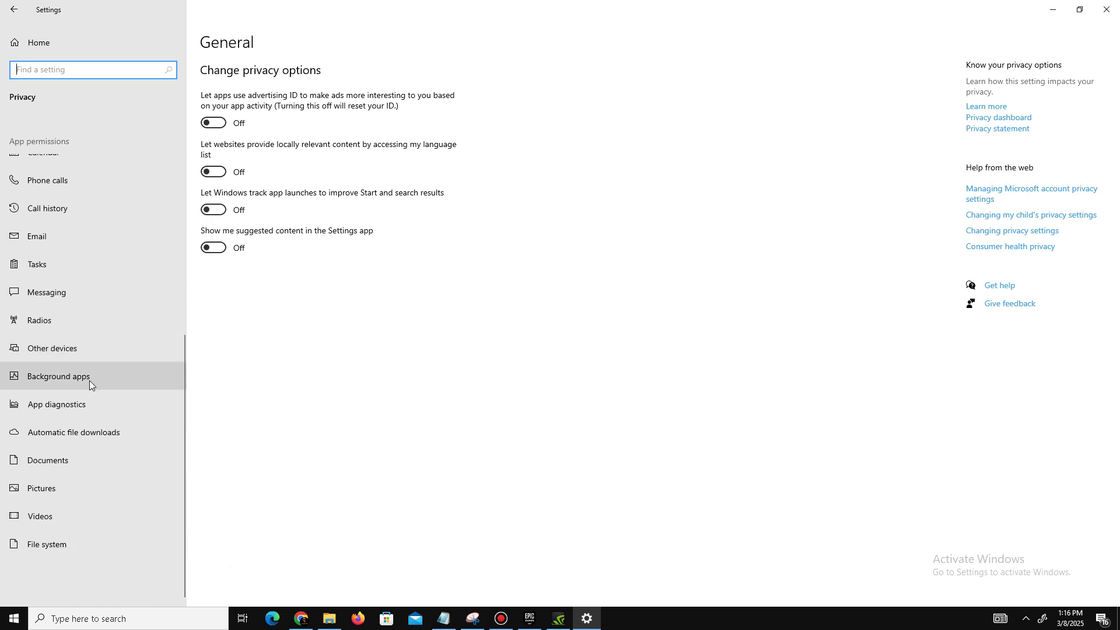
click(79, 382)
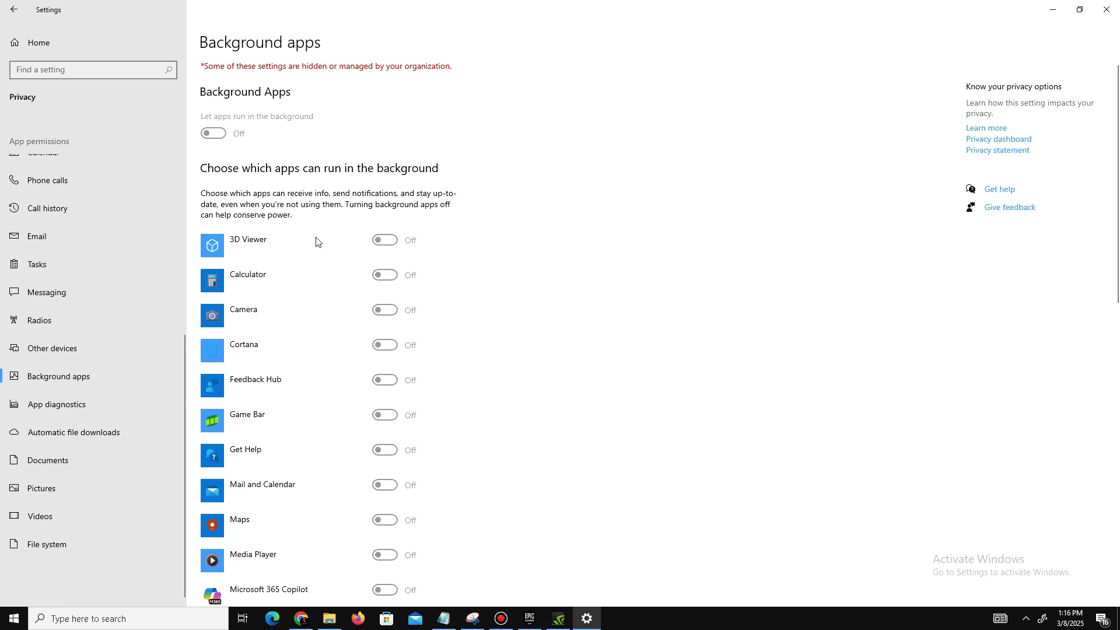
Step: Review the Game Bar, Captures and Game Mode pages under Gaming, then open Graphics settings
click(14, 9)
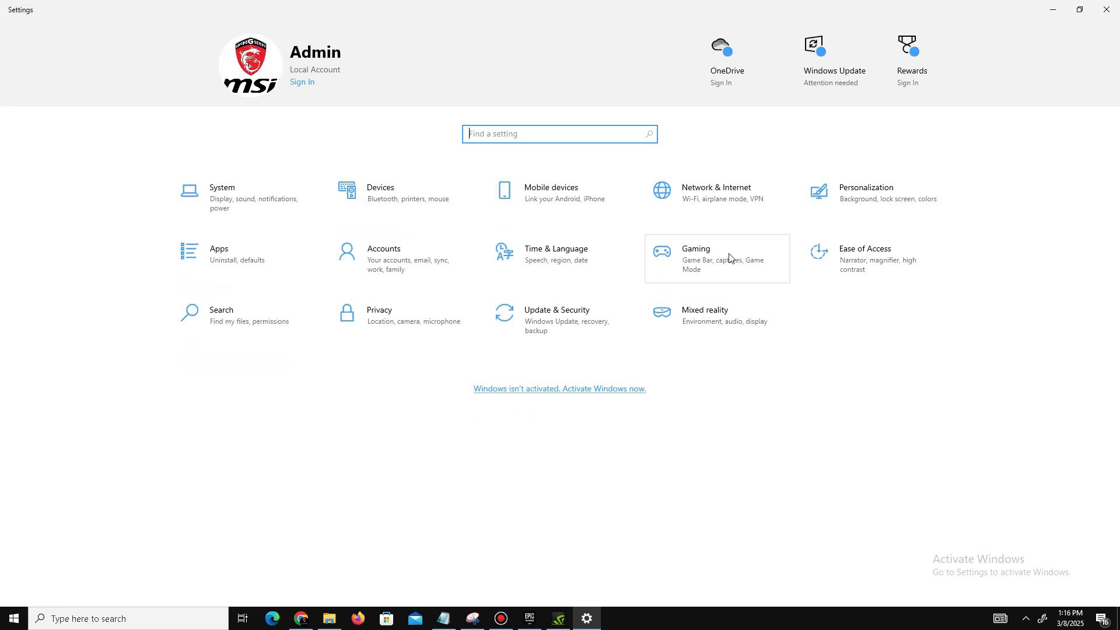
click(697, 274)
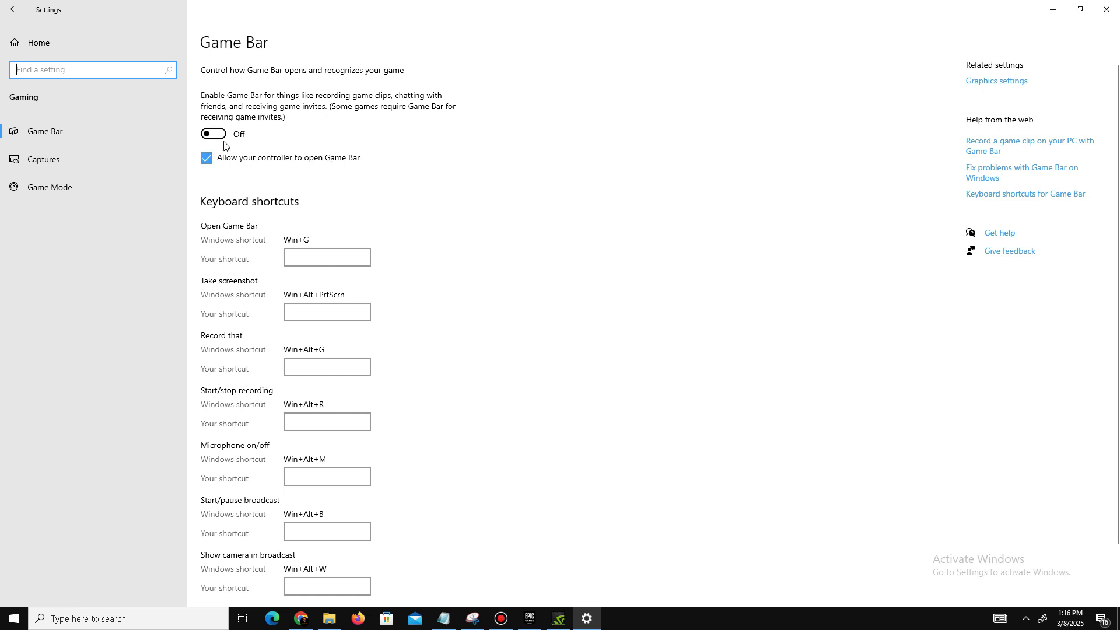
click(79, 165)
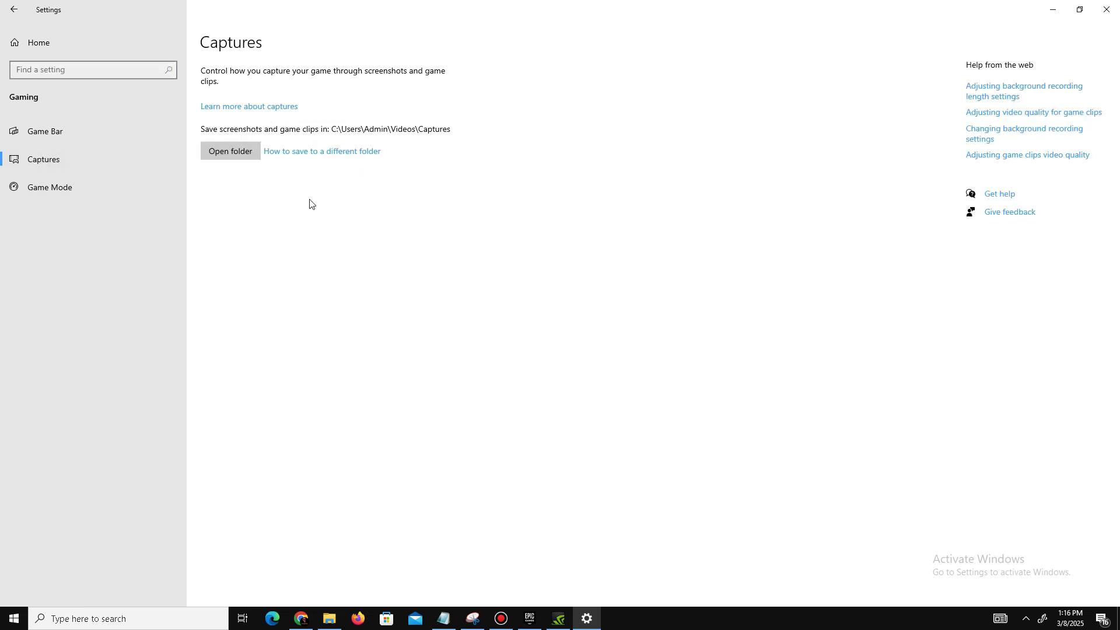
click(117, 192)
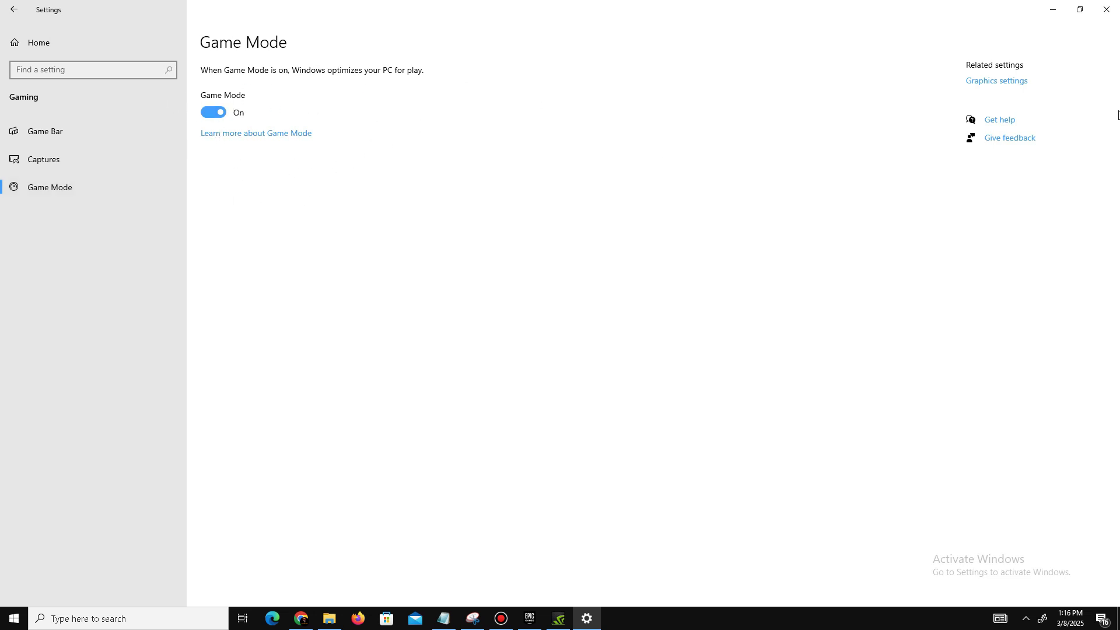
click(999, 81)
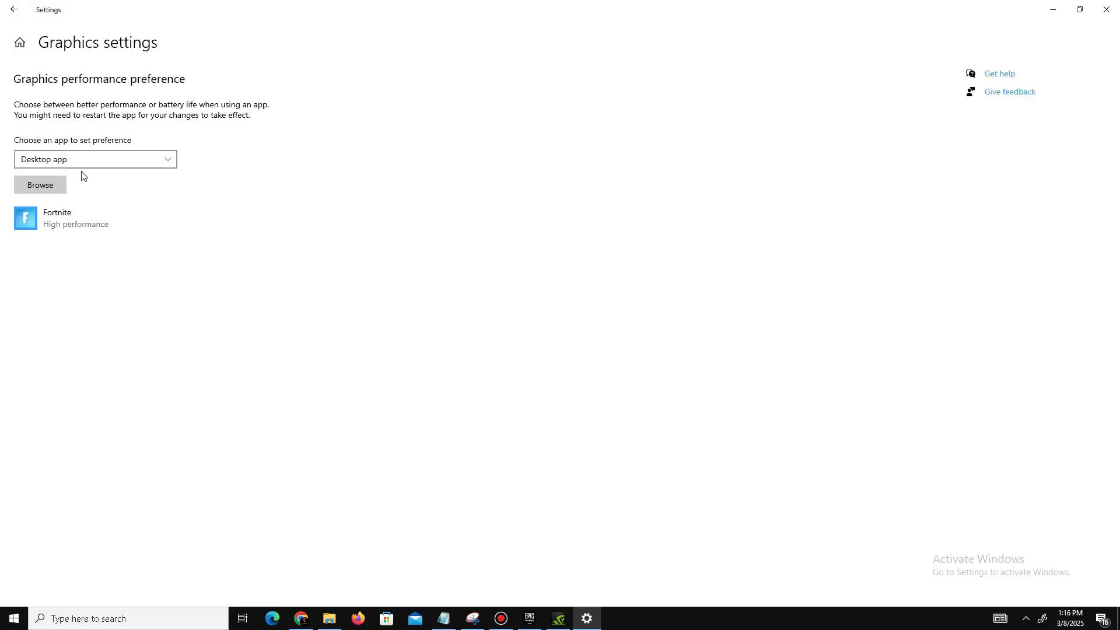
Step: Add FortniteClient-Win64-Shipping via Browse and save its graphics preference as High performance
click(41, 185)
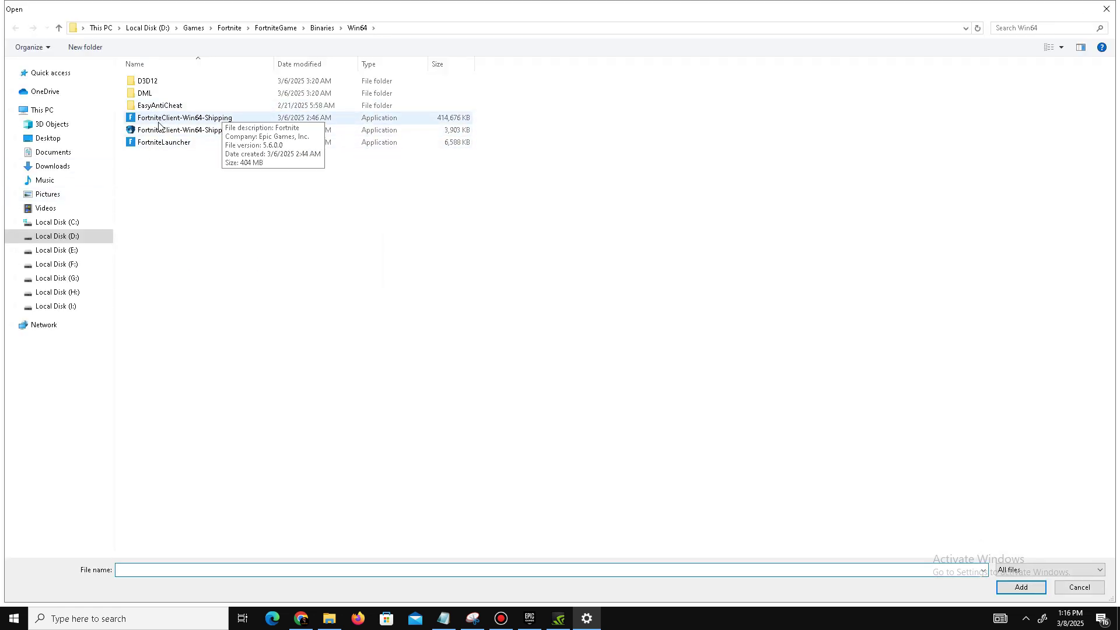
double_click(220, 118)
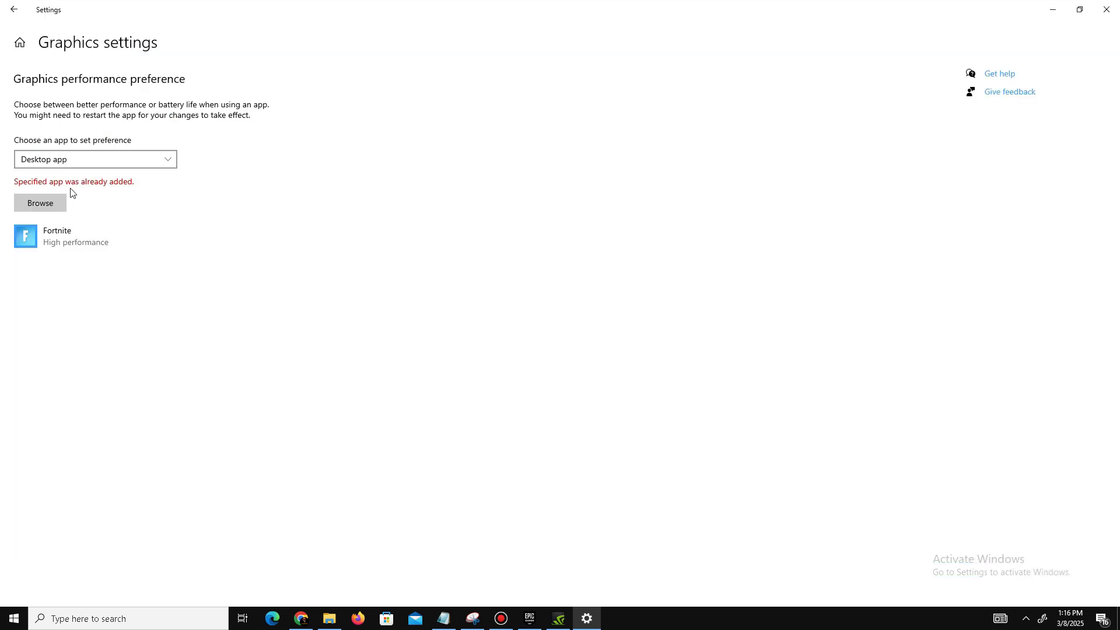
click(87, 243)
click(186, 298)
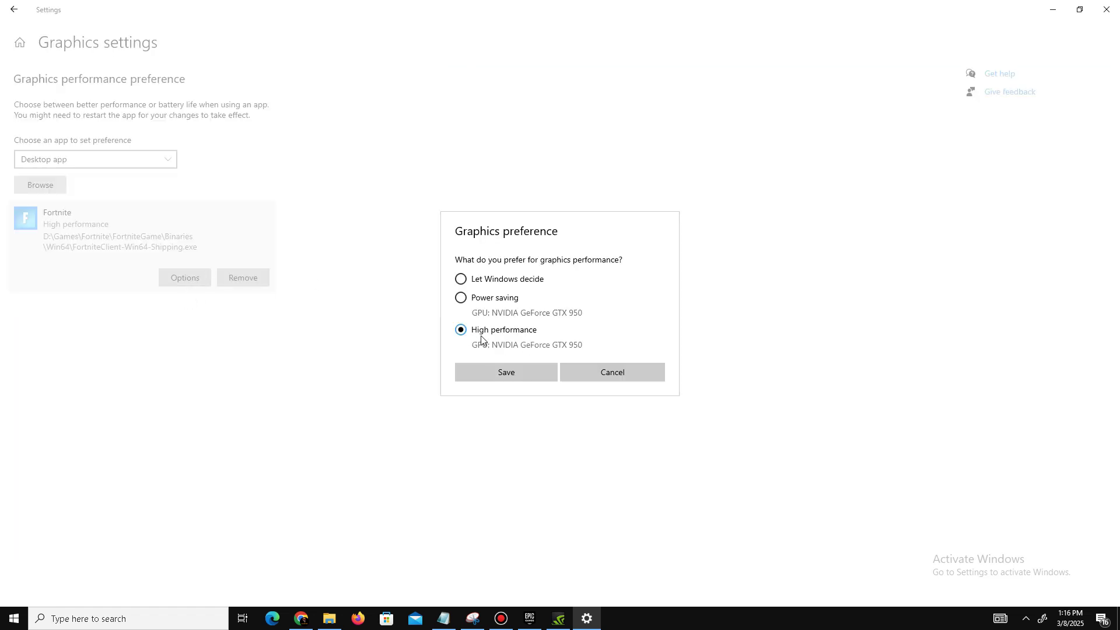
click(504, 375)
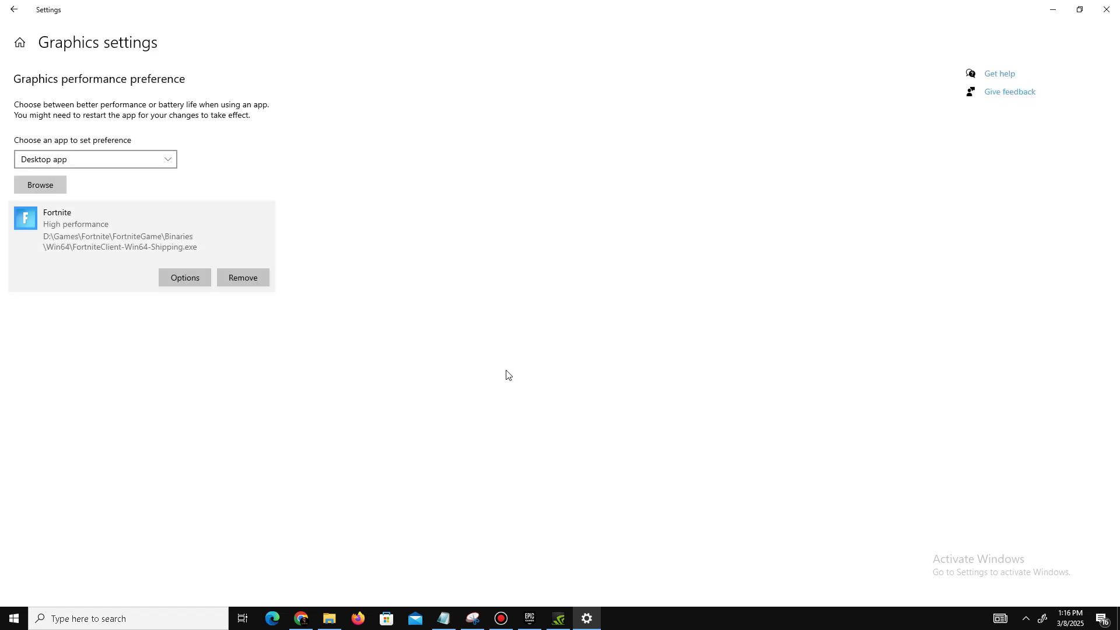
click(13, 9)
Step: Close Settings, check the CPU graph in Task Manager, then view the Processes list
click(1106, 9)
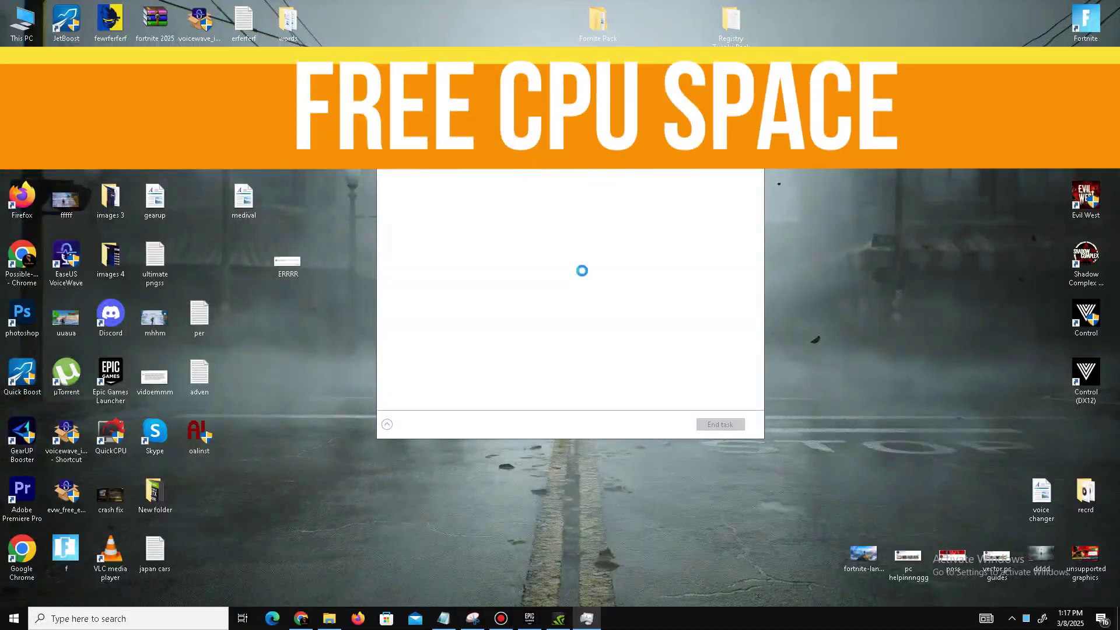
click(438, 119)
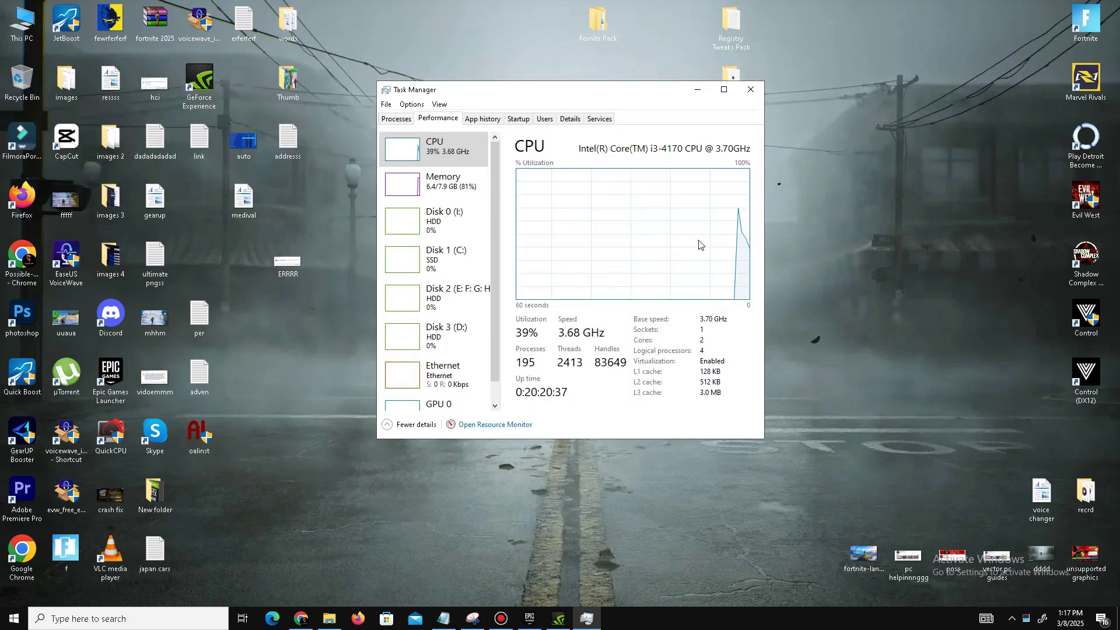
click(386, 120)
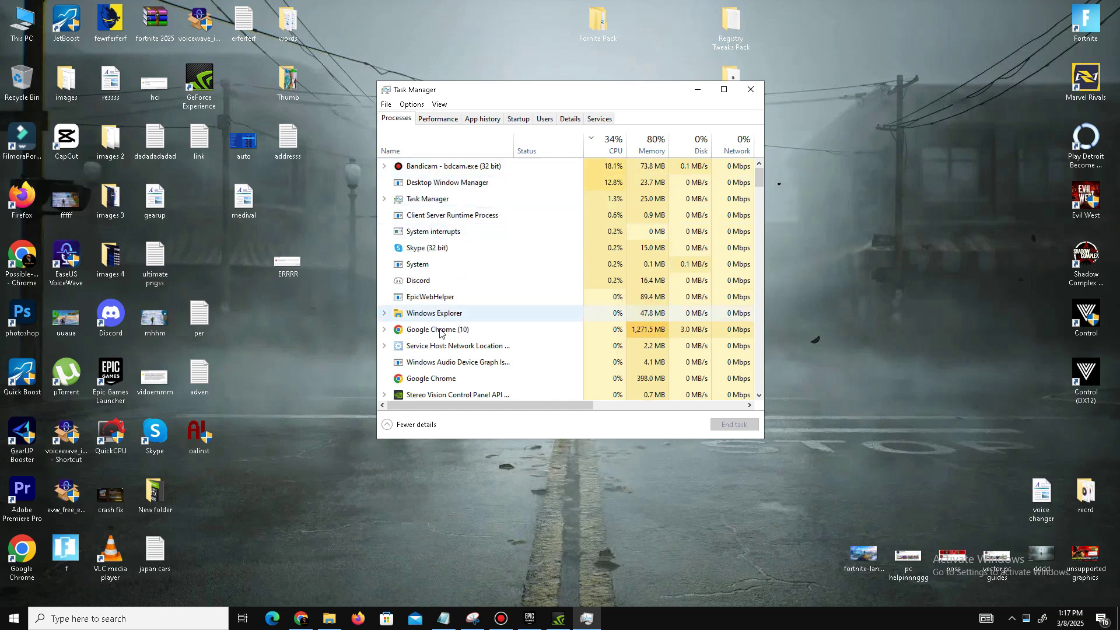
Step: Bring up the context menu for Bandicam - bdcam.exe (32 bit) at the top of Processes
scroll(449, 333, down, 1)
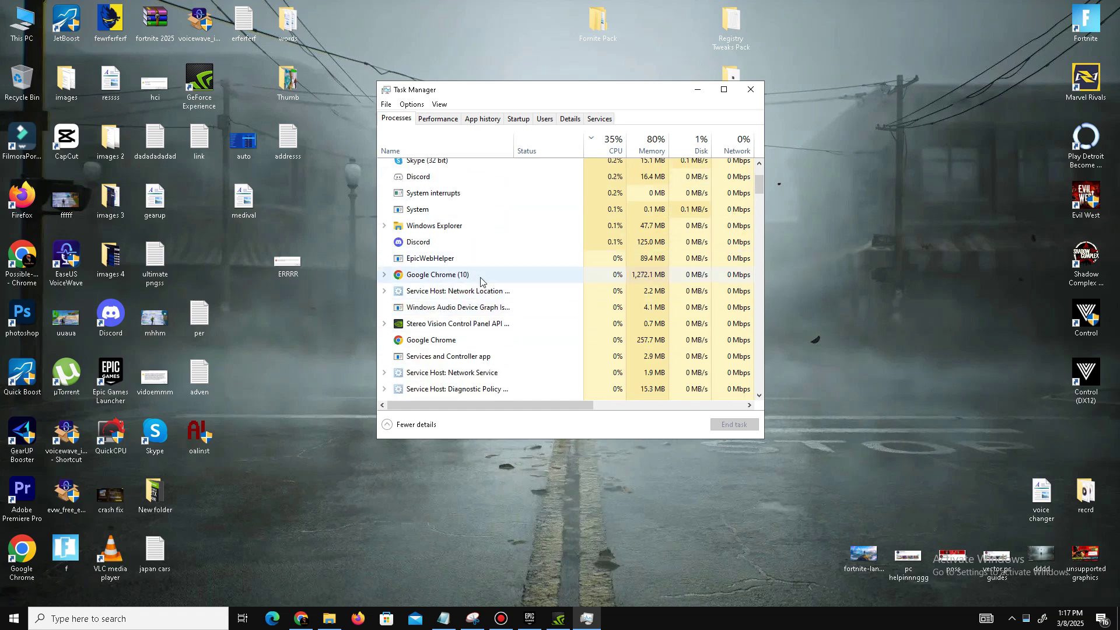
scroll(443, 309, up, 3)
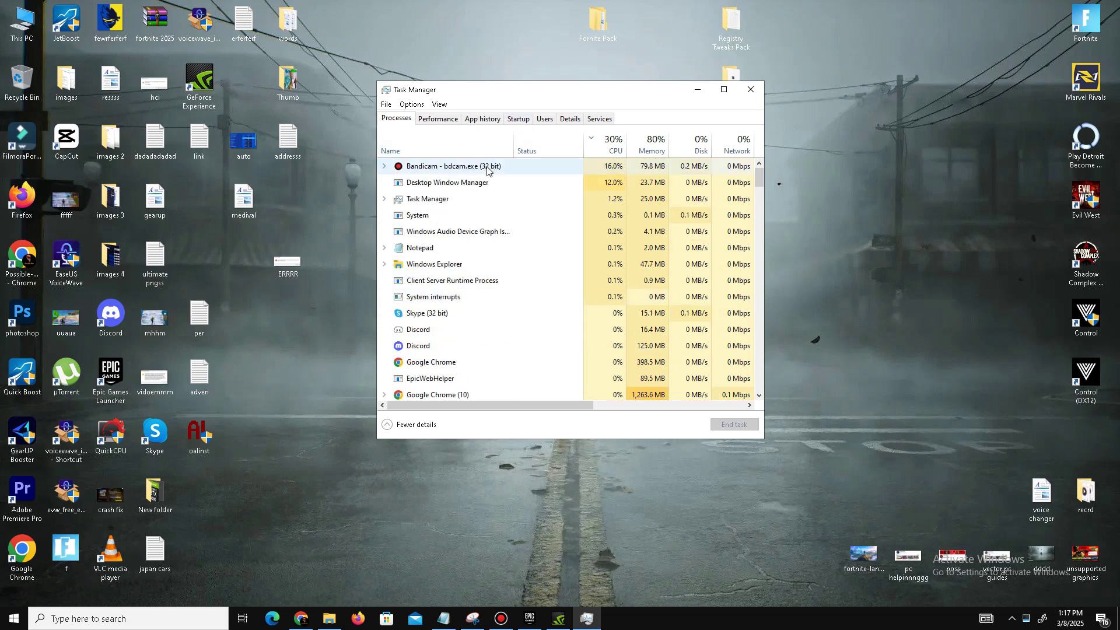
right_click(488, 167)
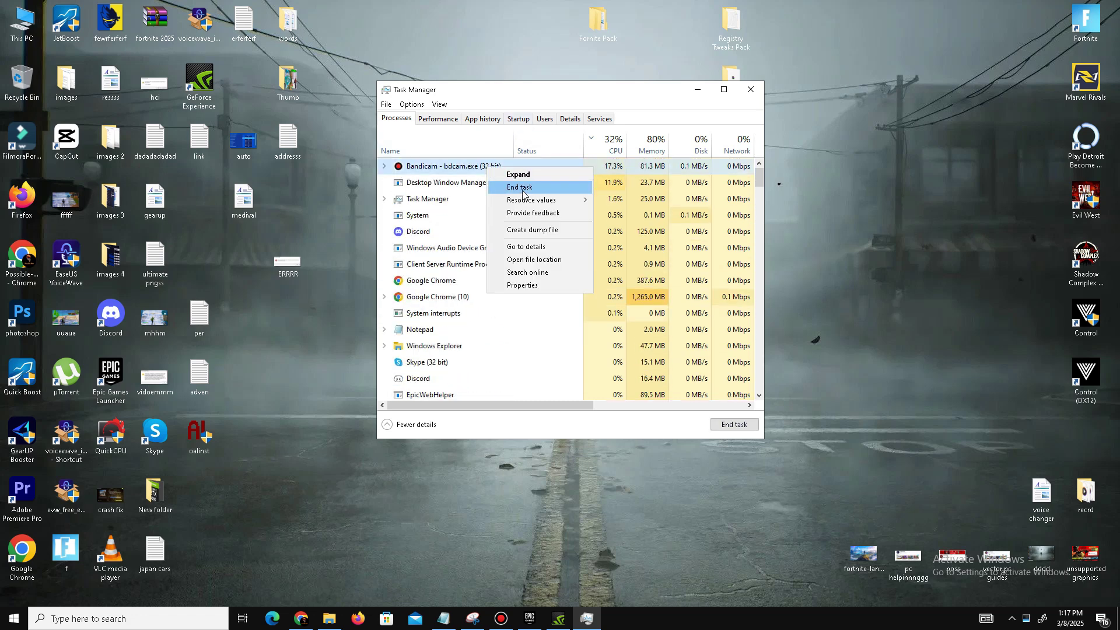